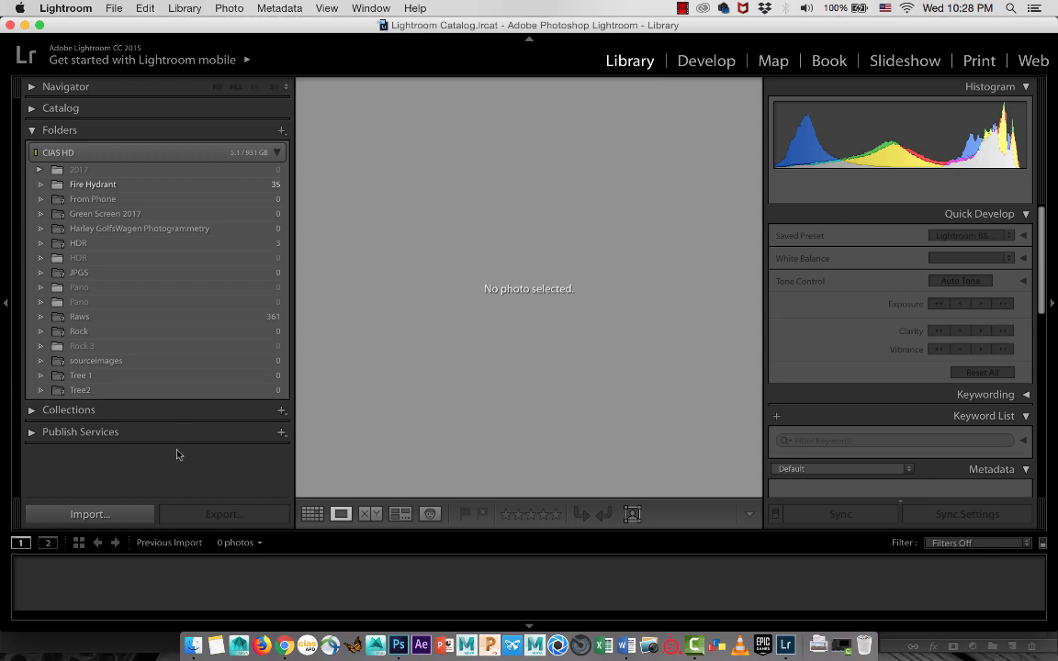
Import the three photos IMG_5358, IMG_5359 and IMG_5360 from the Photography/HDR folder into the catalog
{"action": "left_click", "coordinate": [118, 514]}
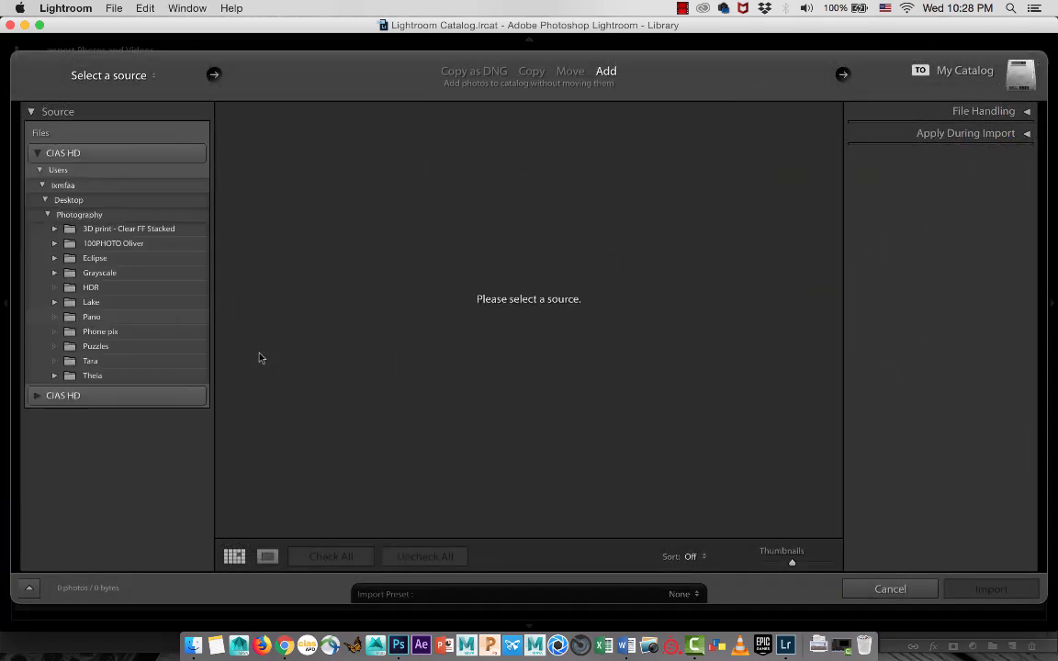
{"action": "left_click", "coordinate": [101, 288]}
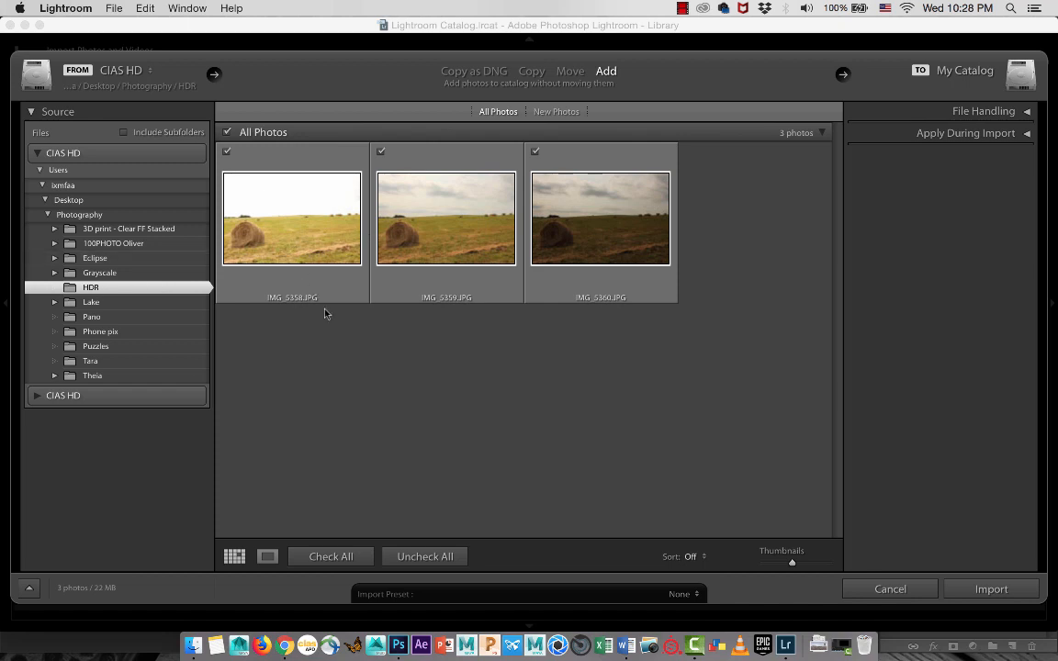
{"action": "key", "text": "super+a"}
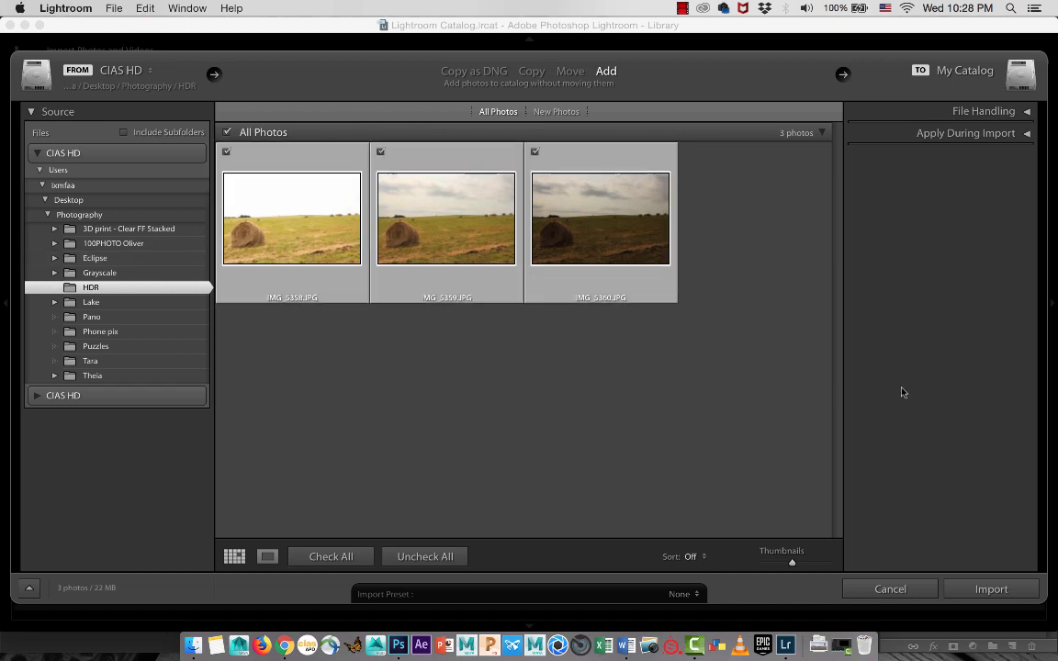
{"action": "left_click", "coordinate": [984, 588]}
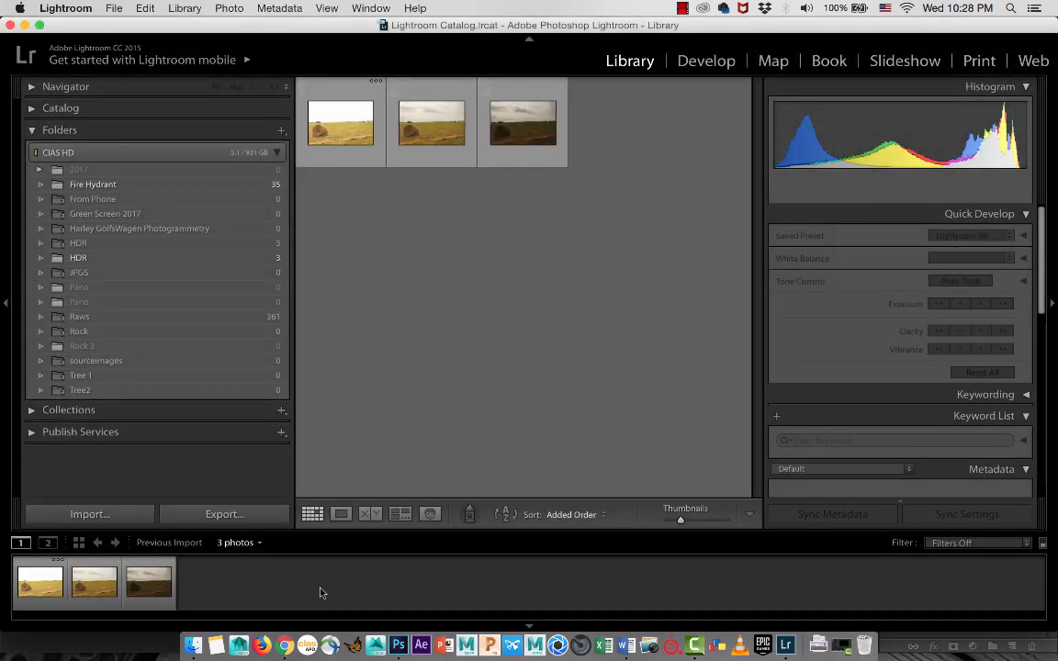
Preview an HDR photo merge of all three imported hay-field photos and leave it without merging
{"action": "key", "text": "super+a"}
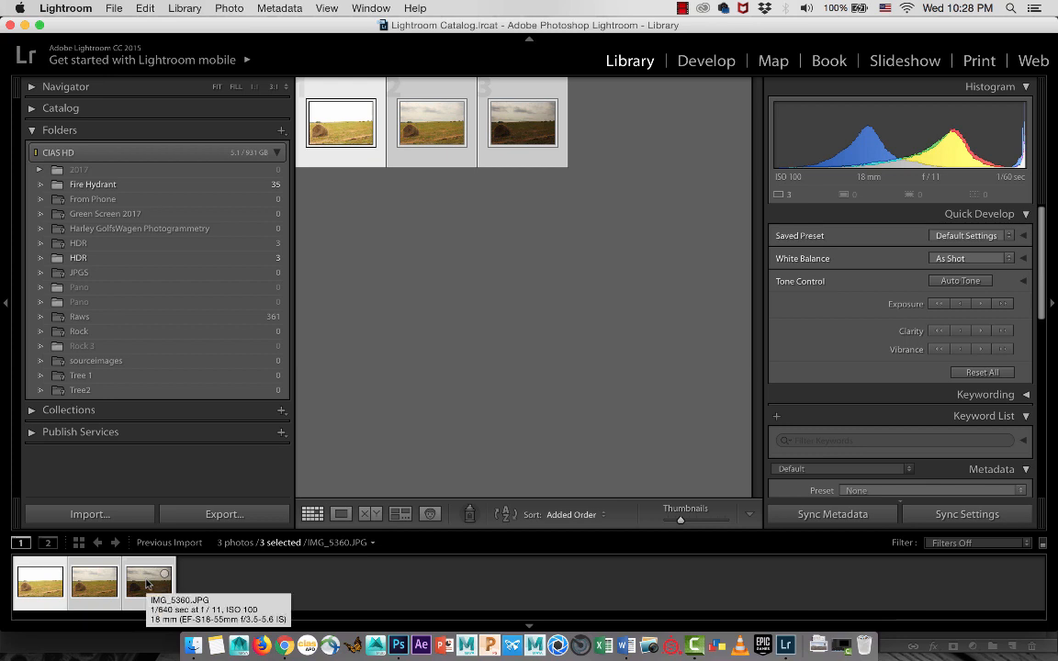
{"action": "right_click", "coordinate": [147, 584]}
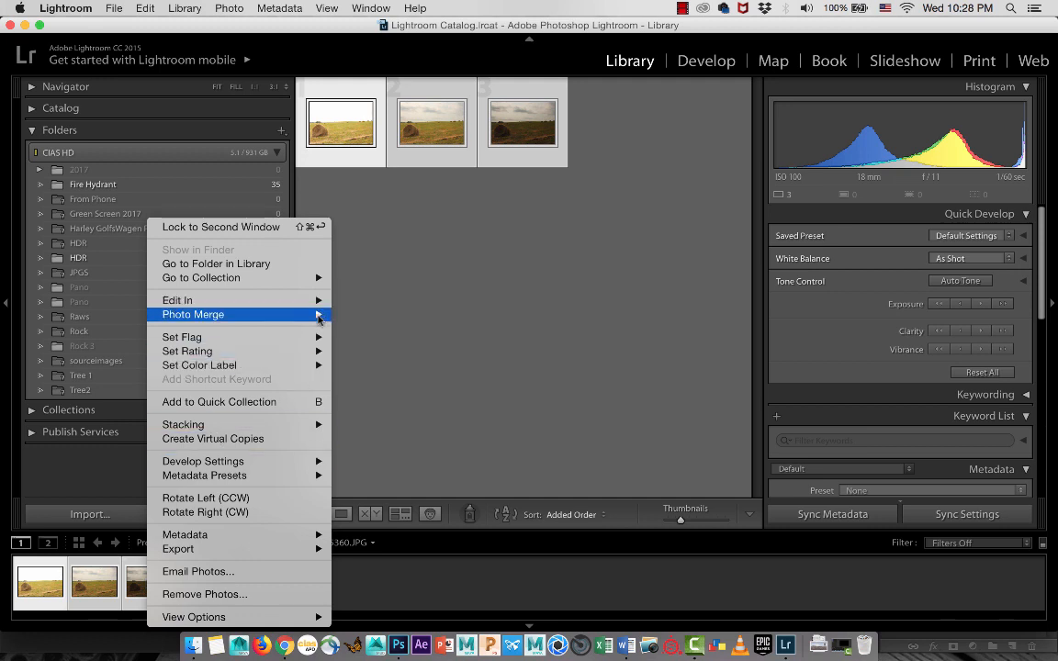
{"action": "mouse_move", "coordinate": [313, 318]}
{"action": "left_click", "coordinate": [402, 316]}
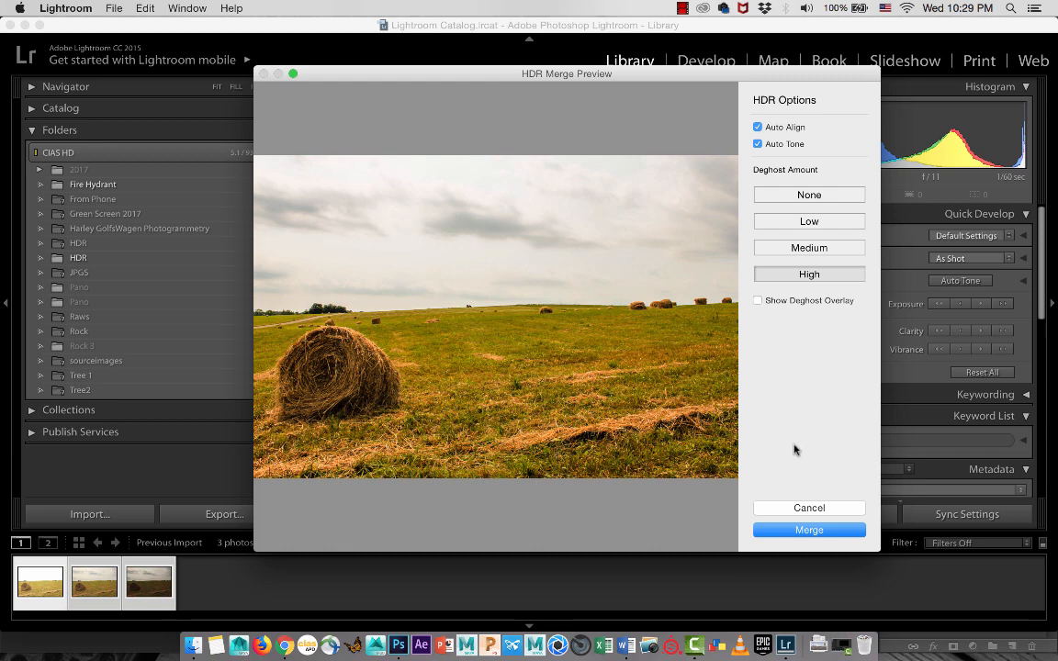
{"action": "left_click", "coordinate": [807, 507]}
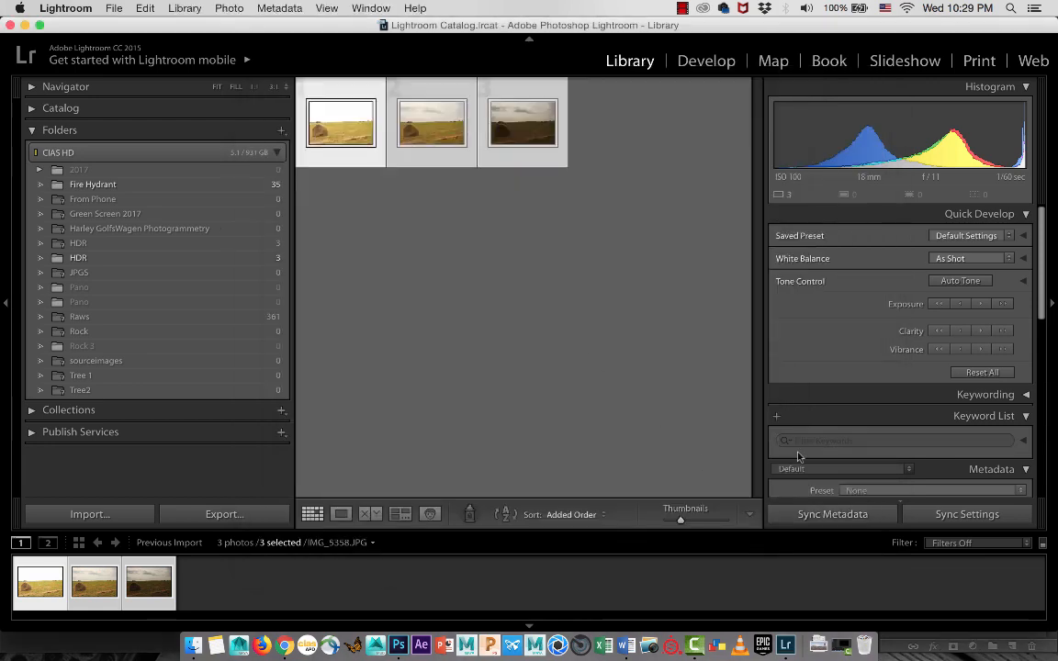
Switch to Photoshop and run Merge to HDR Pro with IMG_5358.JPG, IMG_5359.JPG and IMG_5360.JPG from the HDR folder as source files
{"action": "left_click", "coordinate": [398, 643]}
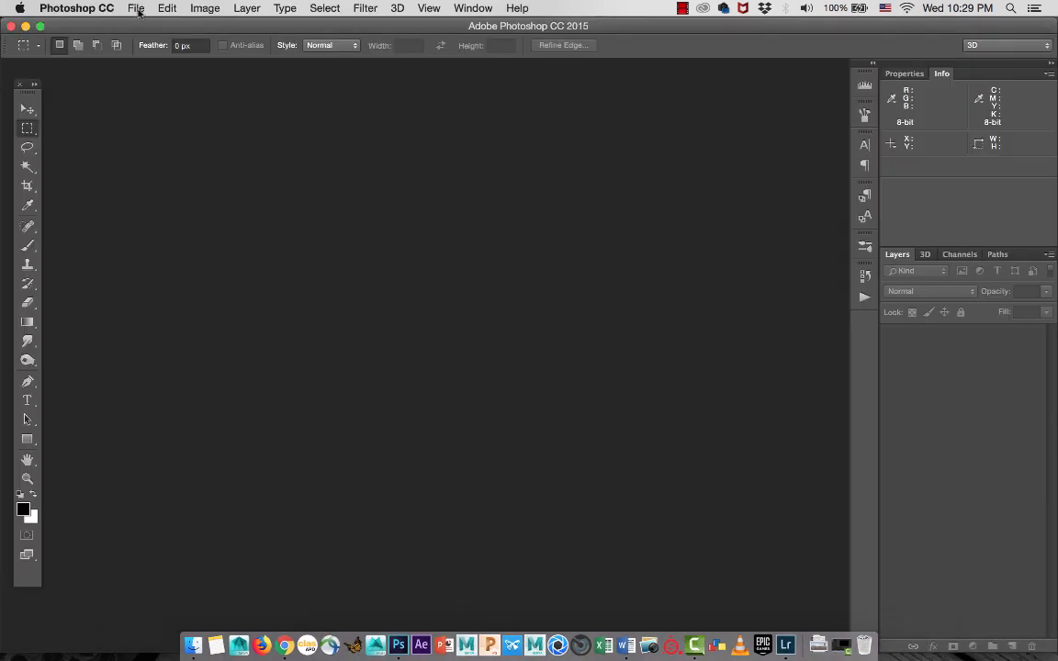
{"action": "left_click", "coordinate": [135, 9]}
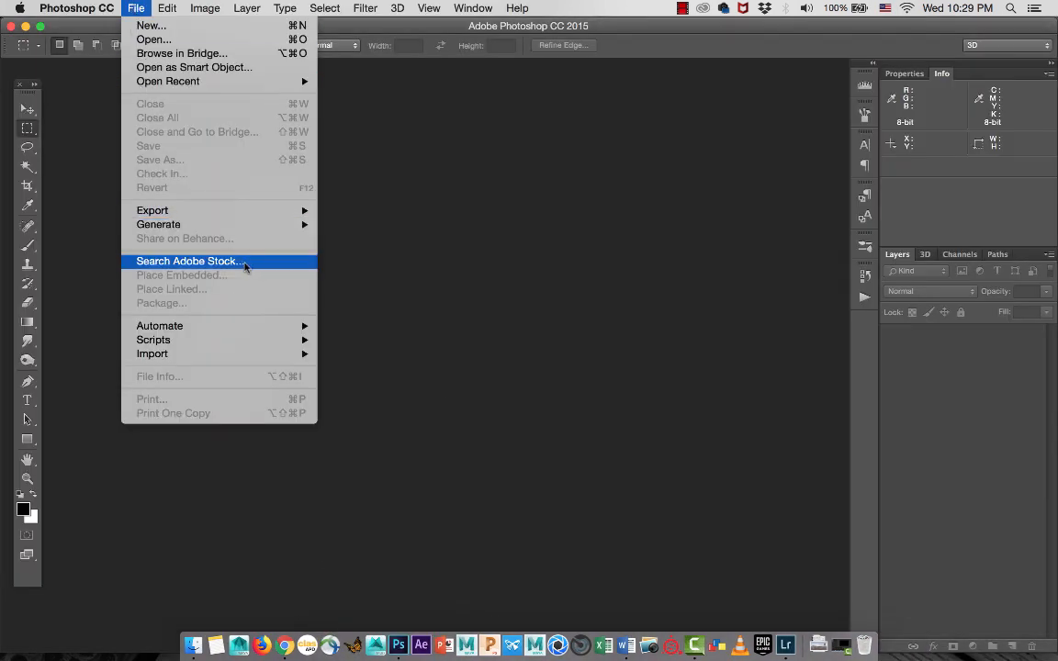
{"action": "mouse_move", "coordinate": [307, 328]}
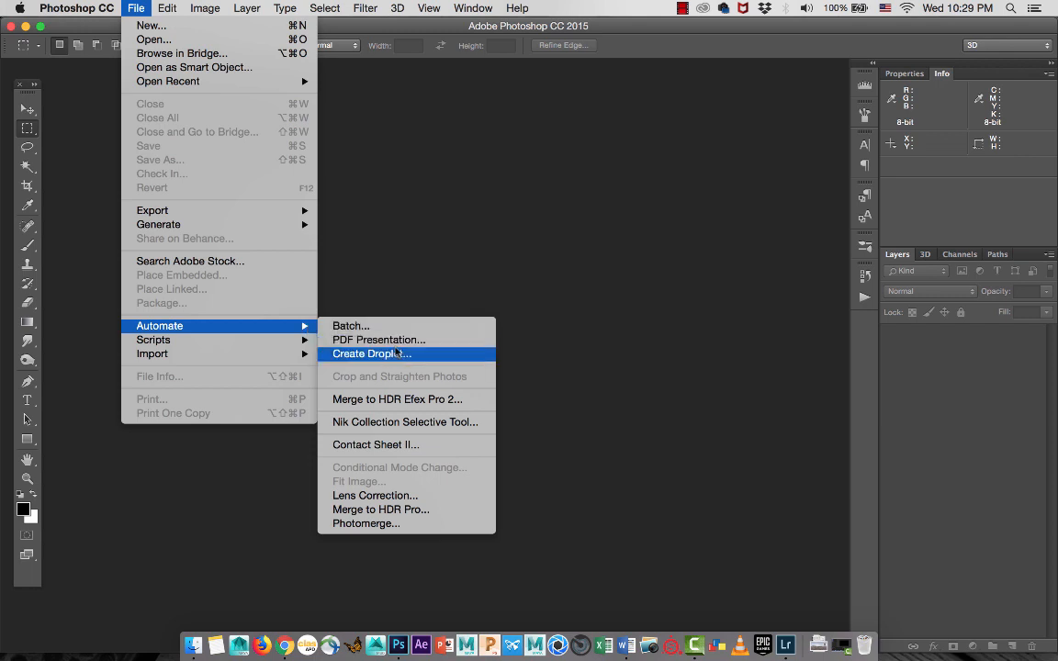
{"action": "left_click", "coordinate": [390, 510]}
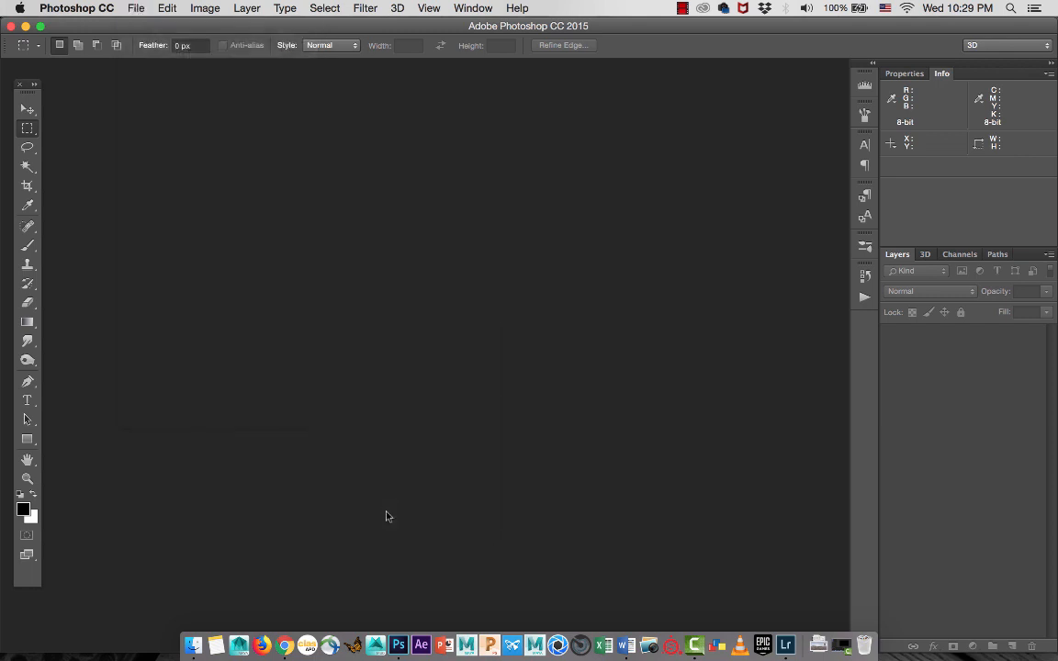
{"action": "left_click", "coordinate": [607, 336]}
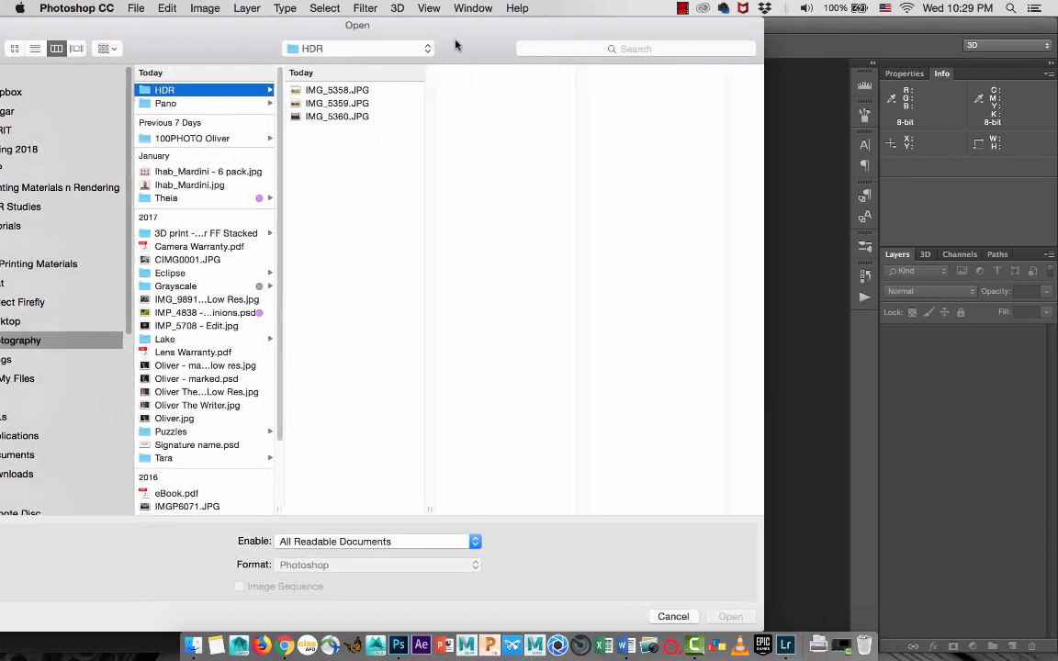
{"action": "key", "text": "Right"}
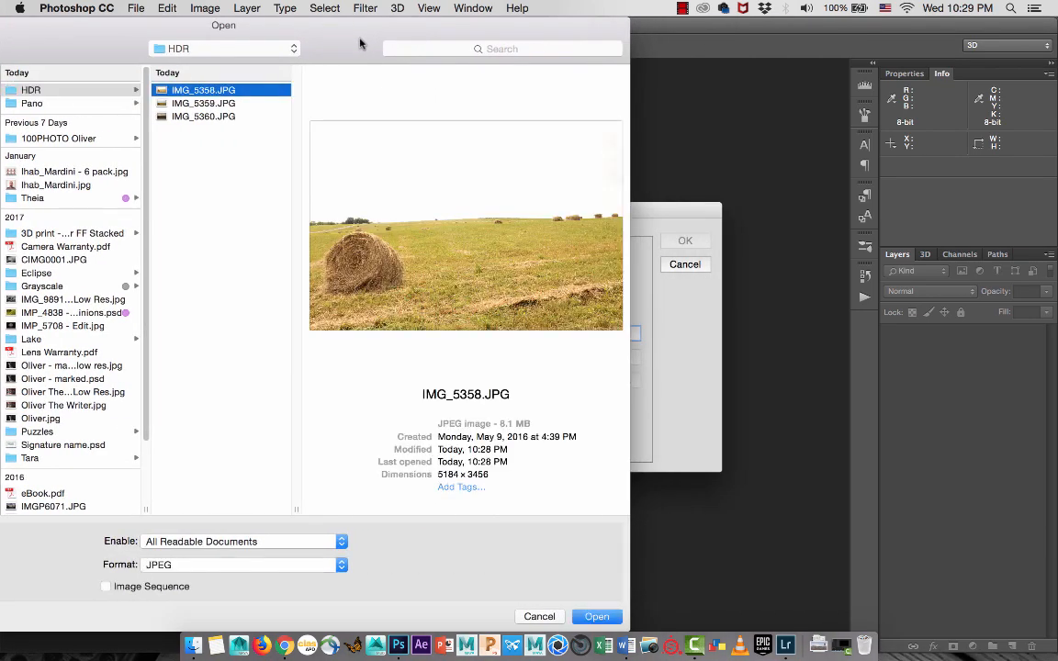
{"action": "left_click", "coordinate": [103, 120], "text": "shift"}
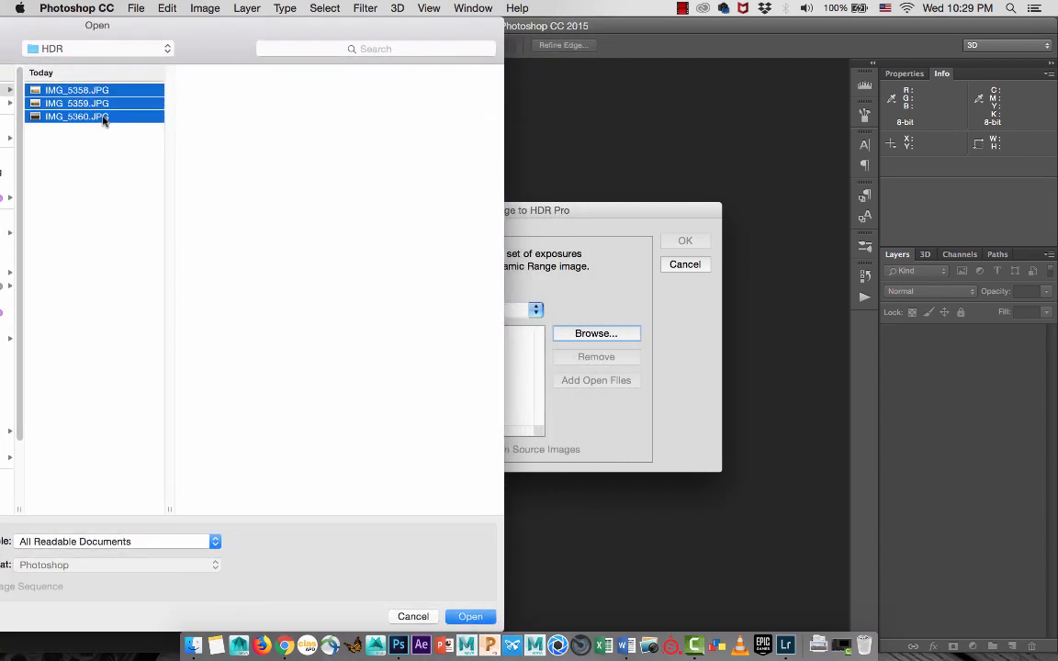
{"action": "left_click", "coordinate": [123, 145]}
{"action": "left_click", "coordinate": [97, 92]}
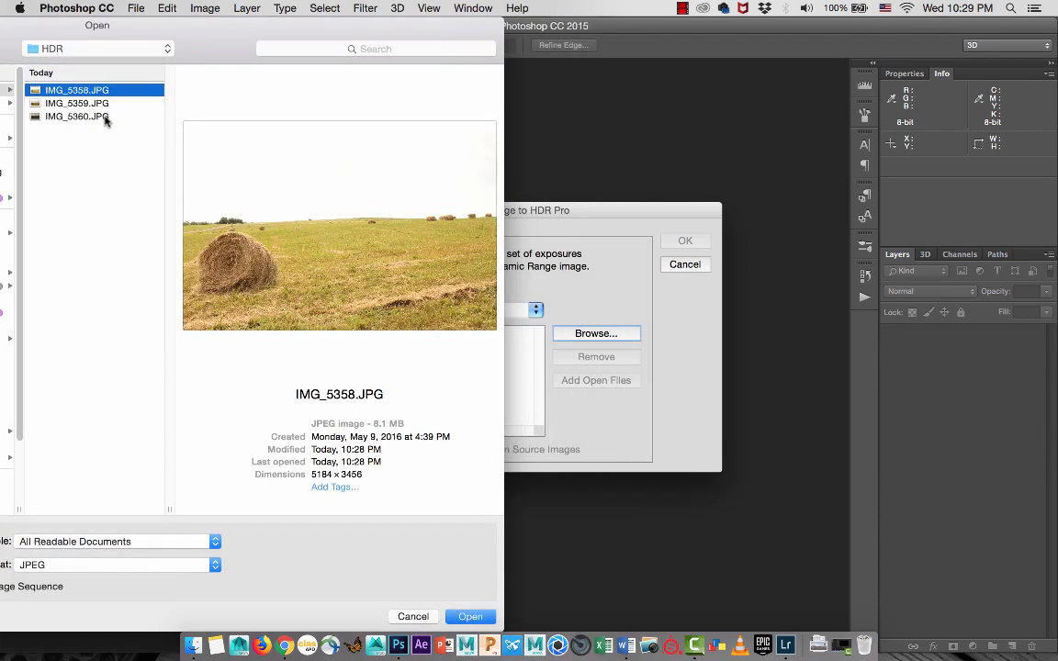
{"action": "left_click", "coordinate": [105, 120], "text": "shift"}
{"action": "key", "text": "Return"}
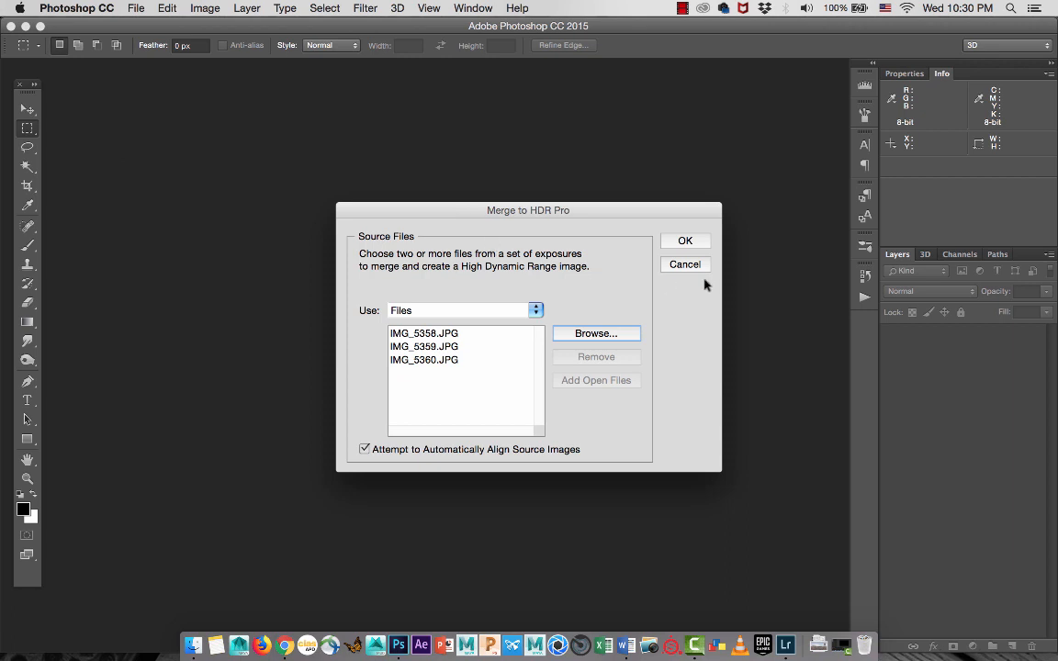
{"action": "left_click", "coordinate": [687, 242]}
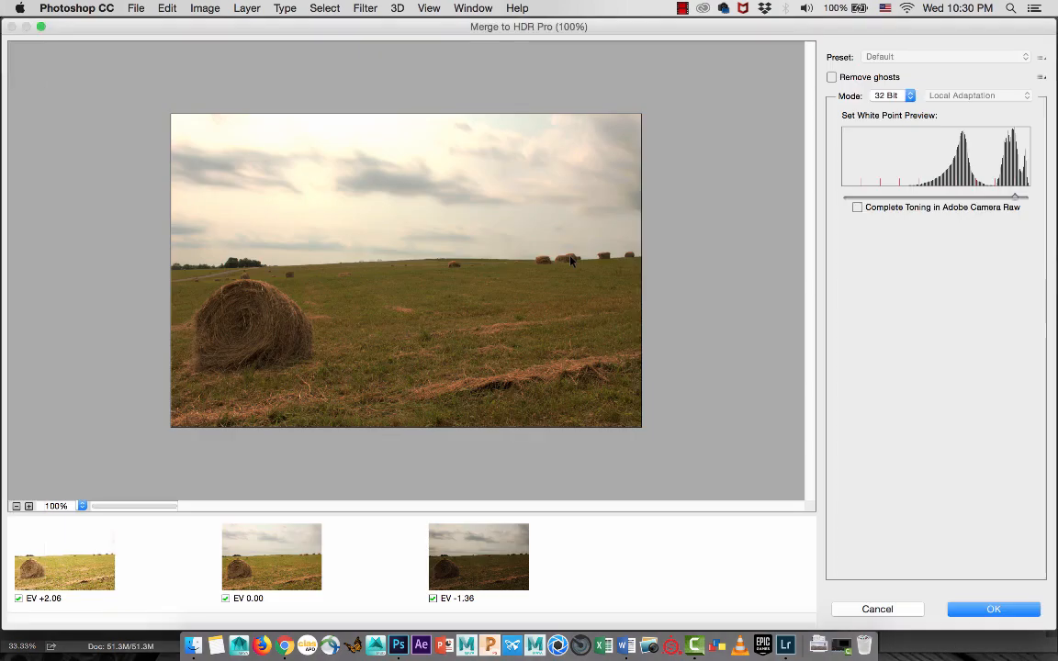
Set the HDR merge's bit-depth mode to 8 Bit
{"action": "left_click", "coordinate": [907, 96]}
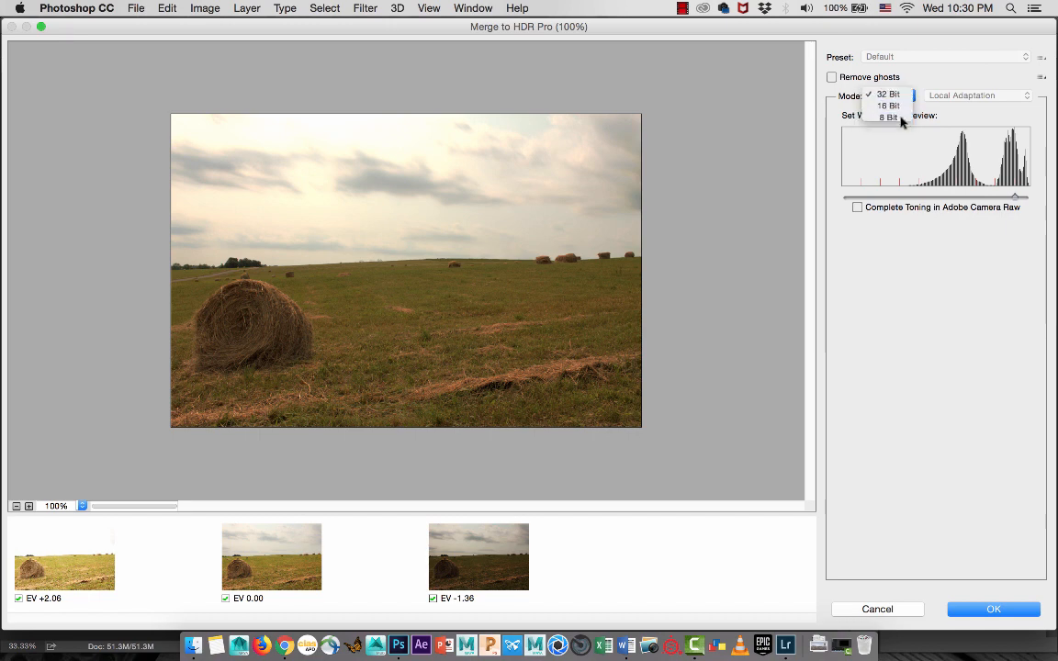
{"action": "left_click", "coordinate": [900, 119]}
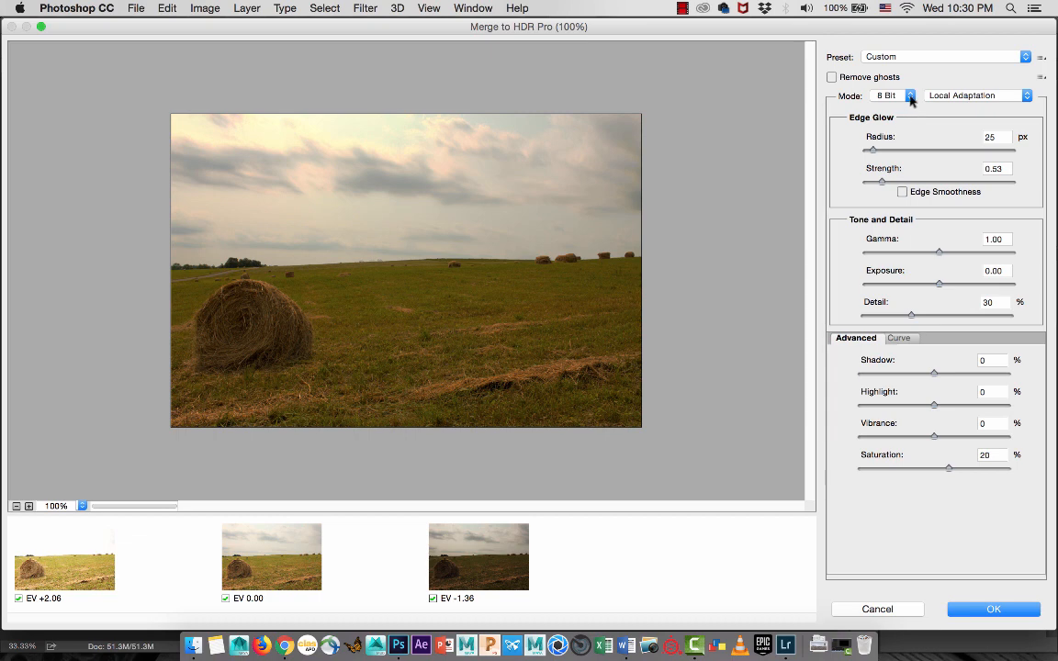
{"action": "left_click", "coordinate": [910, 97]}
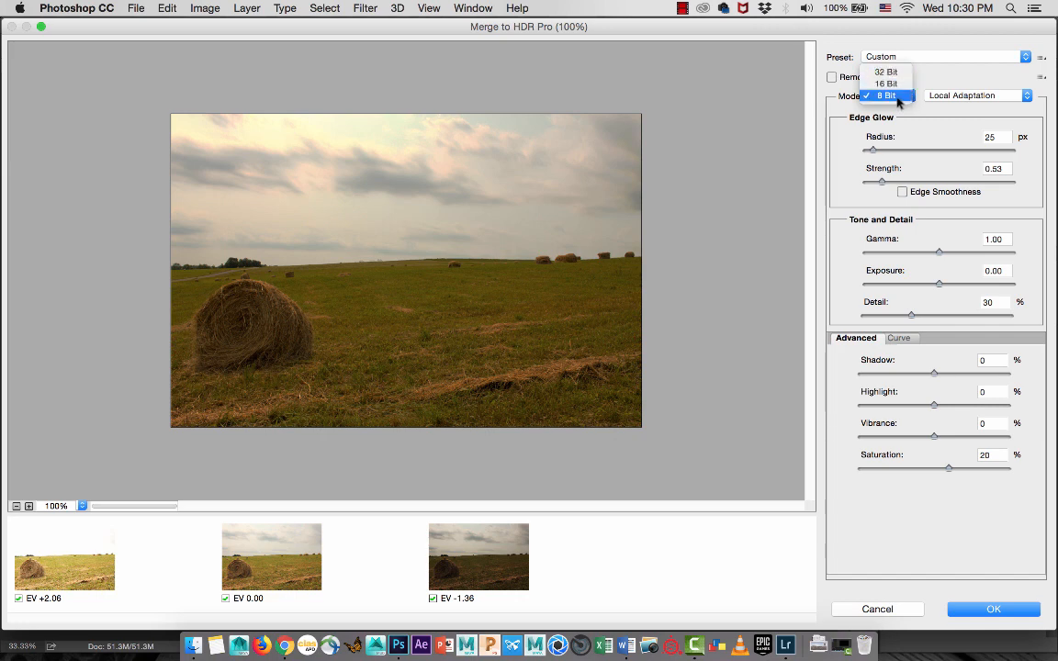
{"action": "left_click", "coordinate": [891, 96]}
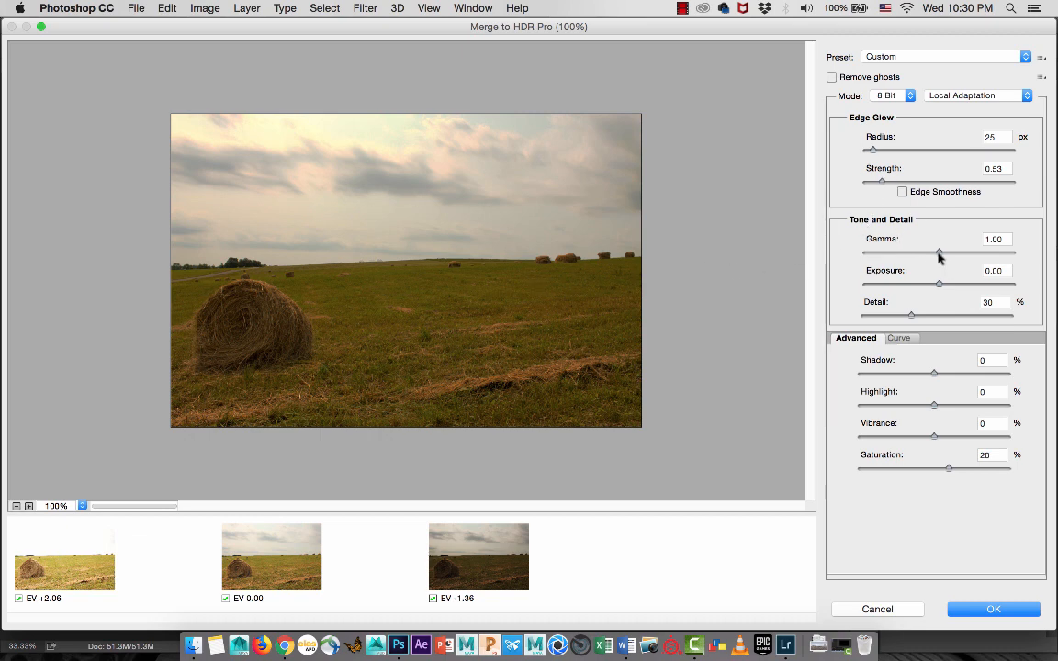
Raise the merge's gamma to 1.54 and exclude the EV 0.00 exposure from the merge
{"action": "mouse_move", "coordinate": [937, 254]}
{"action": "left_mouse_down"}
{"action": "mouse_move", "coordinate": [955, 260]}
{"action": "mouse_move", "coordinate": [847, 260]}
{"action": "mouse_move", "coordinate": [932, 250]}
{"action": "mouse_move", "coordinate": [924, 256]}
{"action": "left_mouse_up"}
{"action": "left_click", "coordinate": [917, 256]}
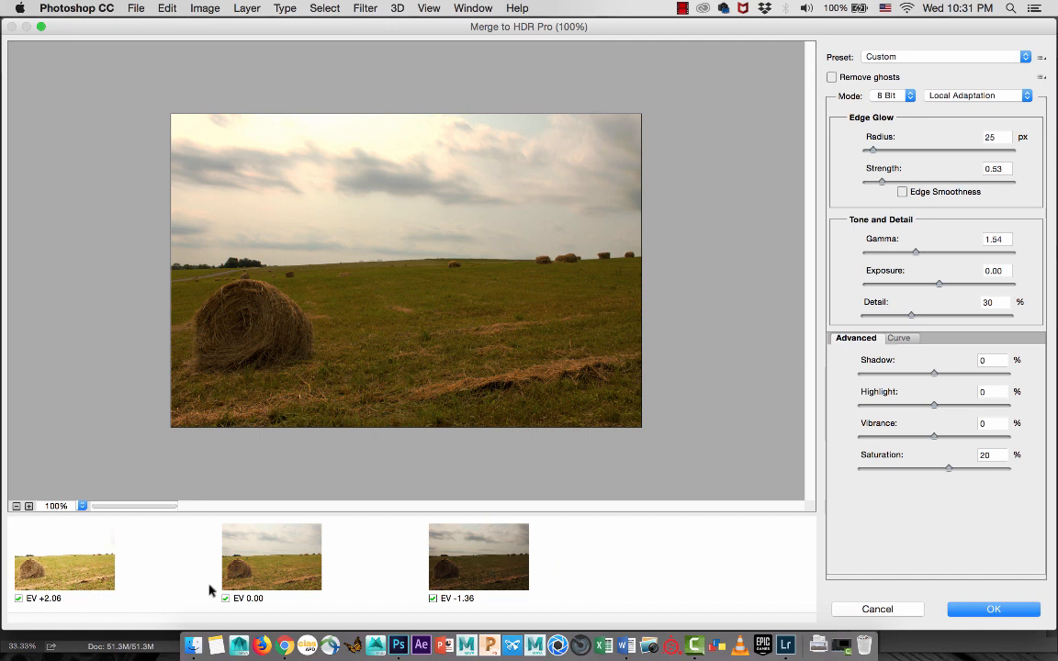
{"action": "left_click", "coordinate": [225, 597]}
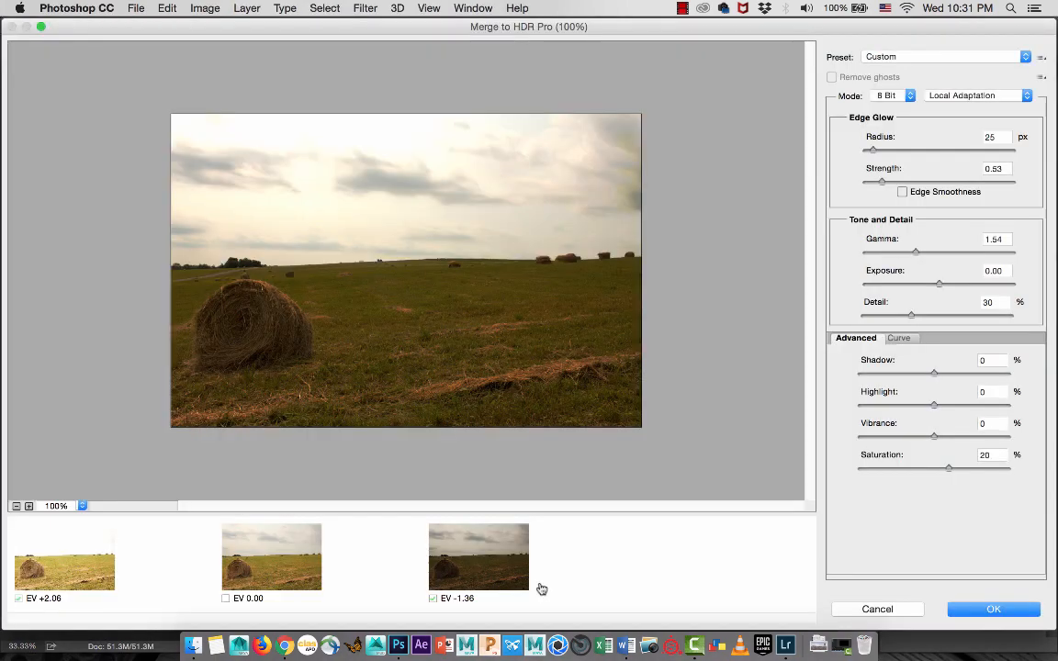
Switch to Finder and bring the HDR folder window in front, moving the Tutorials window out of the way
{"action": "key", "text": "super+Tab"}
{"action": "key", "text": "super+Tab"}
{"action": "key", "text": "super+Tab"}
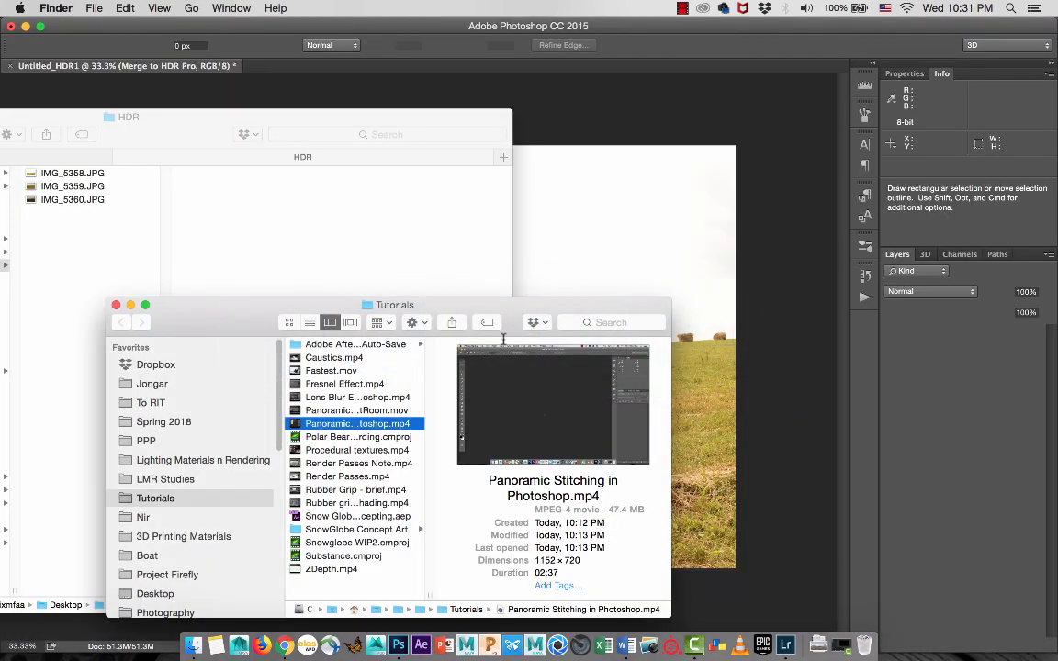
{"action": "left_click", "coordinate": [162, 121]}
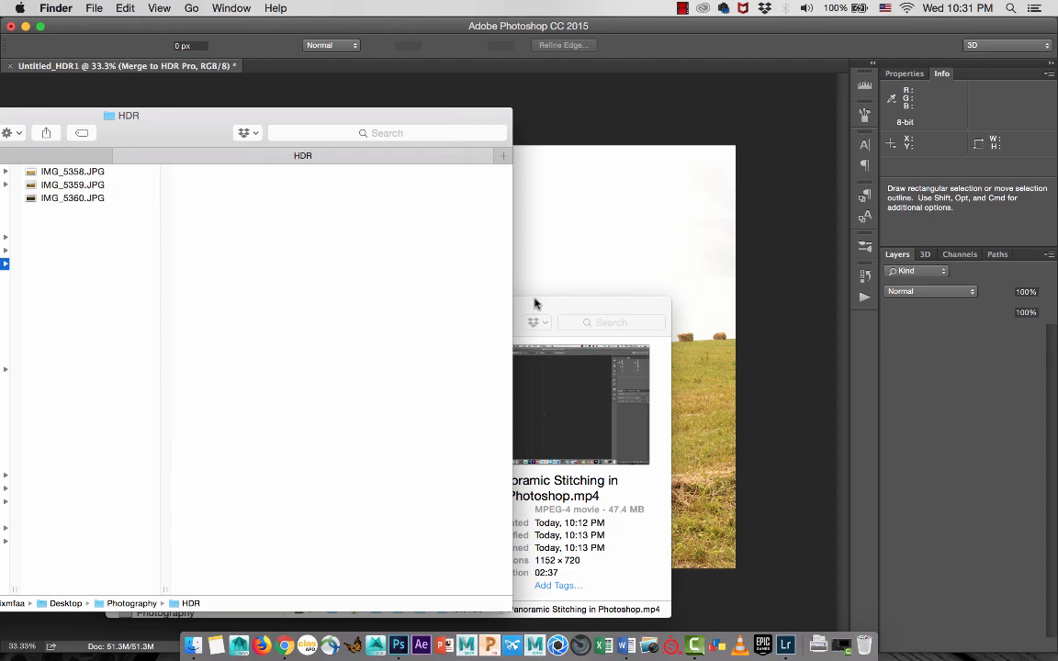
{"action": "left_click_drag", "start_coordinate": [535, 304], "coordinate": [488, 444]}
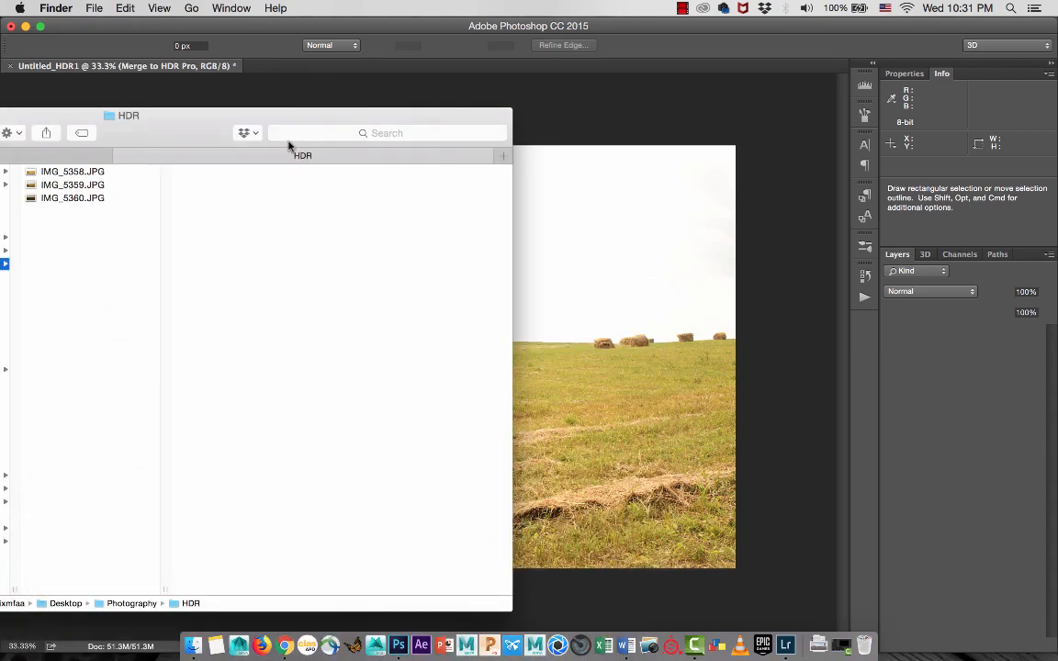
Preview IMG_5358.JPG, IMG_5359.JPG and IMG_5360.JPG in turn to compare how each exposure captures the sky and the field
{"action": "left_click", "coordinate": [110, 172]}
{"action": "key", "text": "space"}
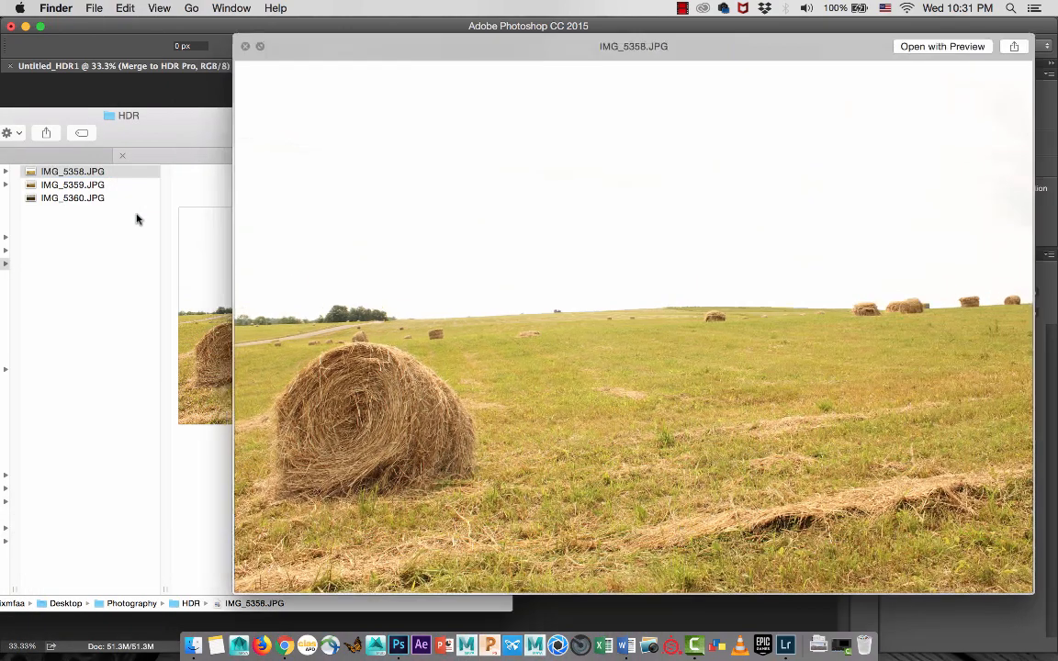
{"action": "key", "text": "Down"}
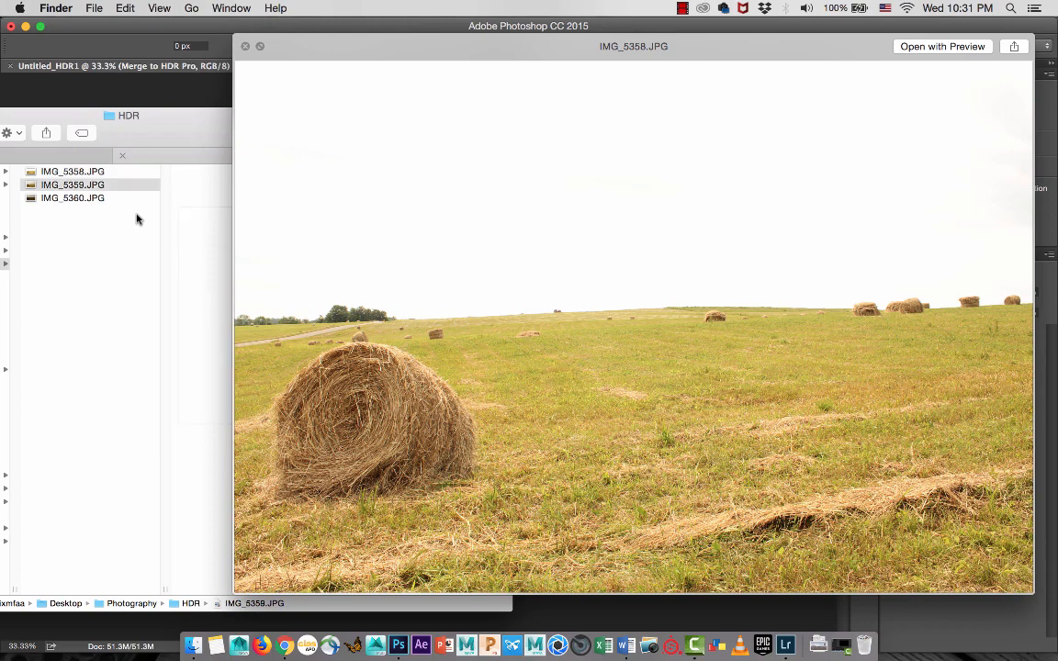
{"action": "key", "text": "Down"}
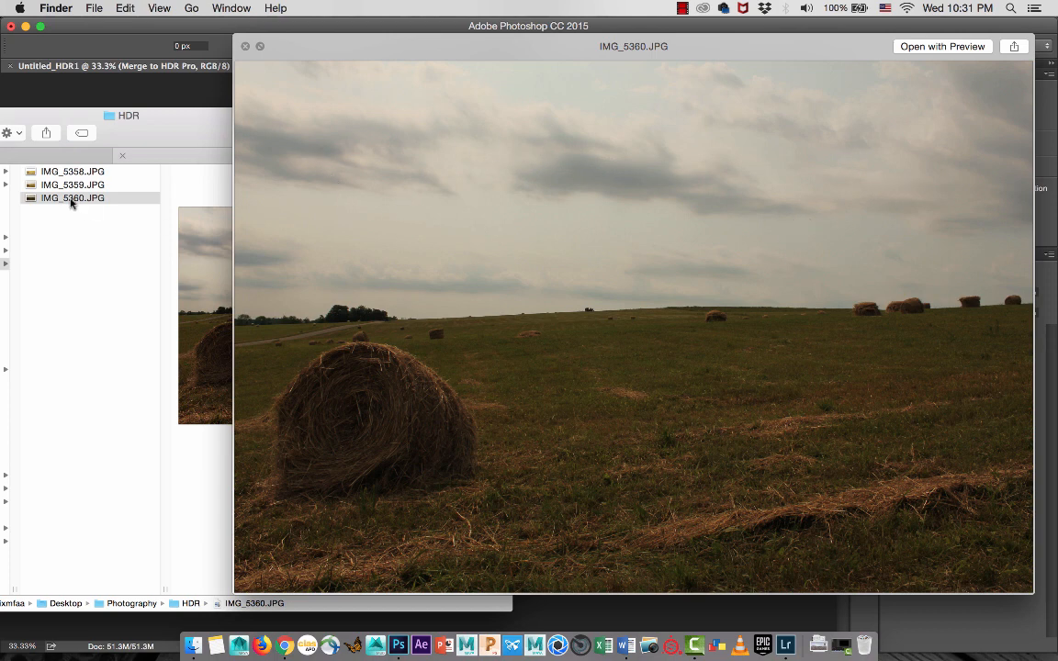
{"action": "left_click", "coordinate": [84, 173]}
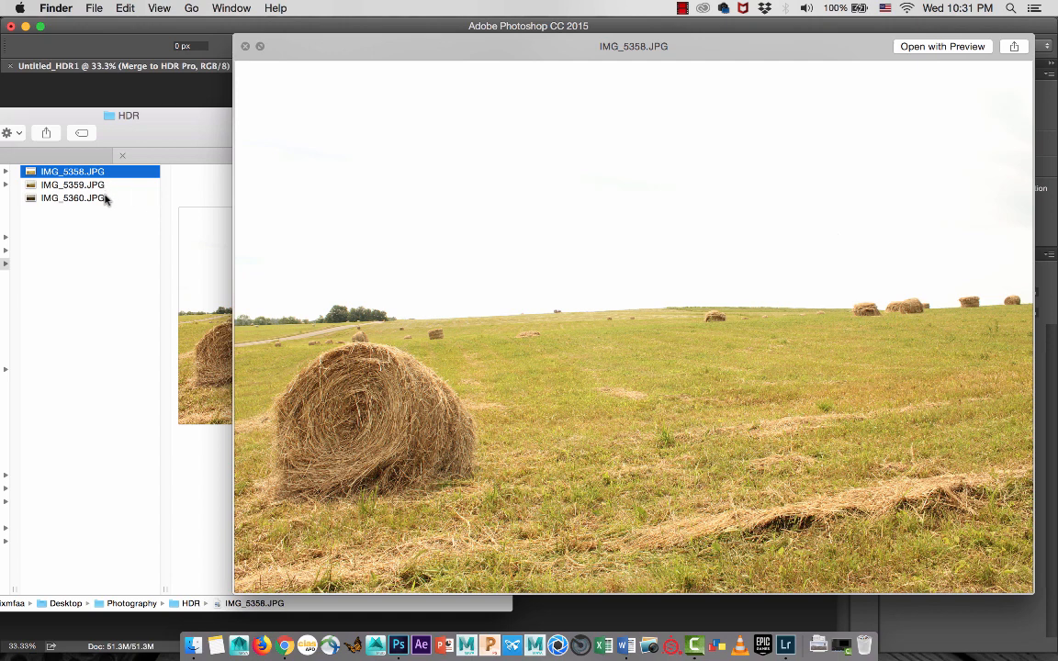
{"action": "left_click", "coordinate": [74, 198]}
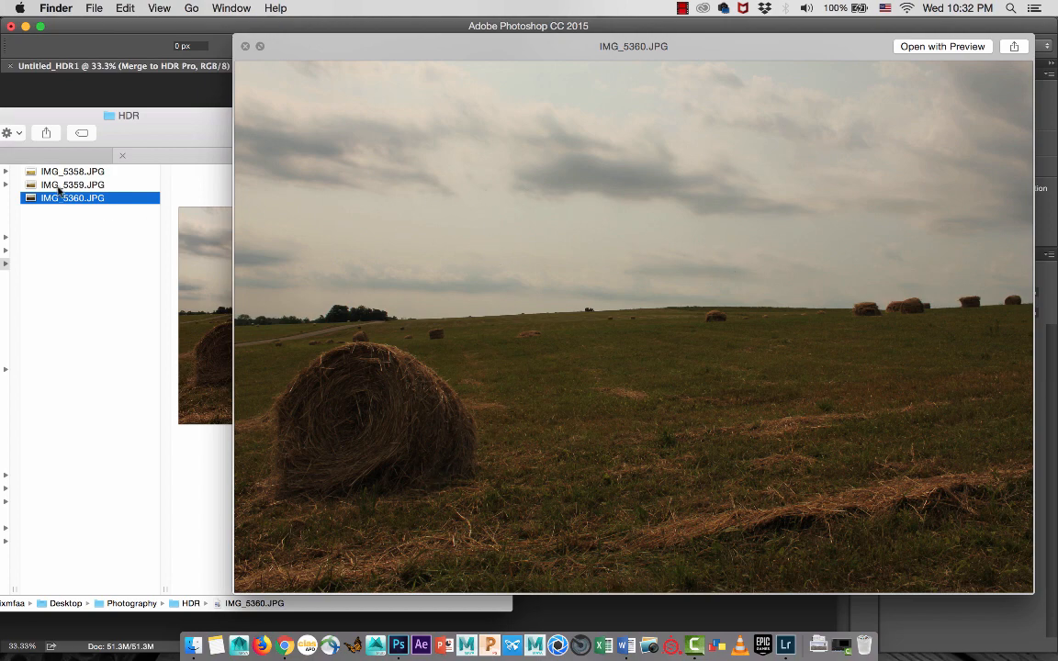
{"action": "left_click", "coordinate": [91, 171]}
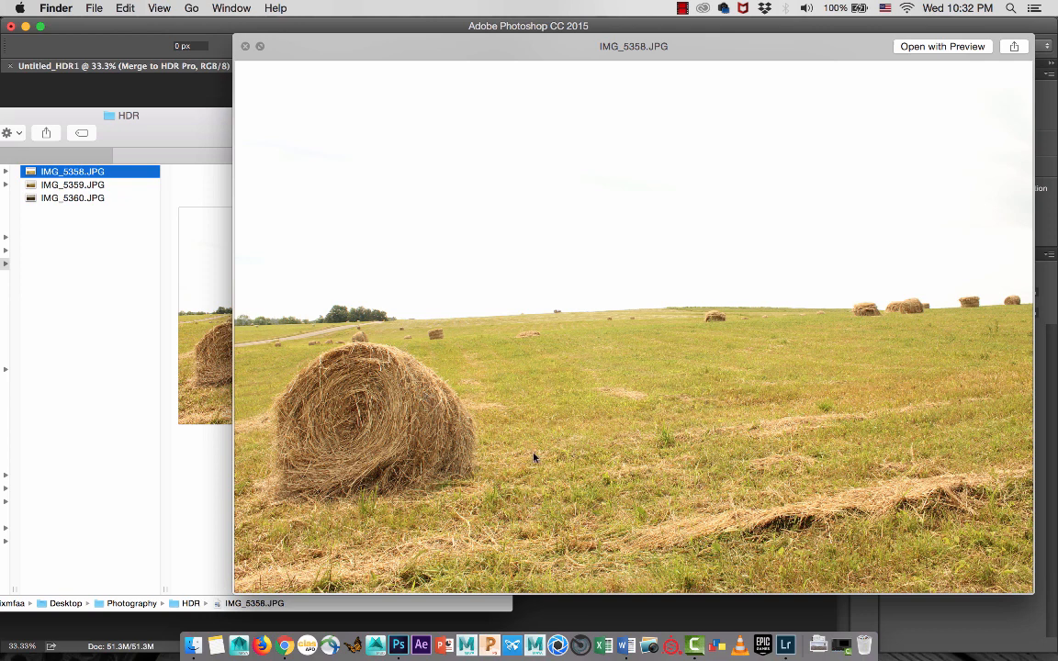
{"action": "left_click", "coordinate": [101, 198]}
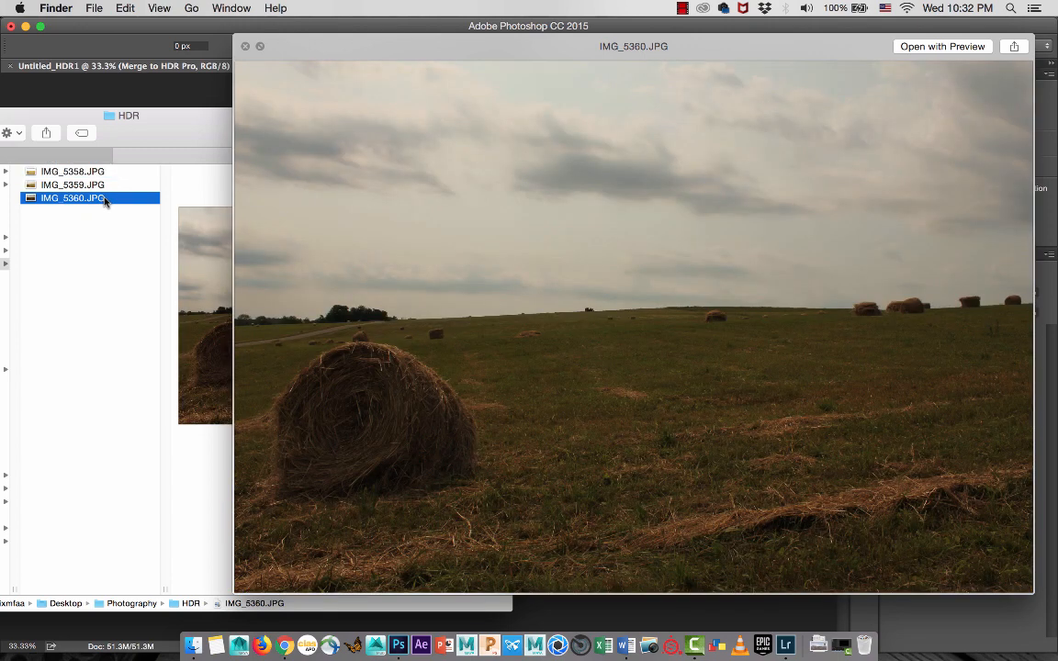
{"action": "key", "text": "Up"}
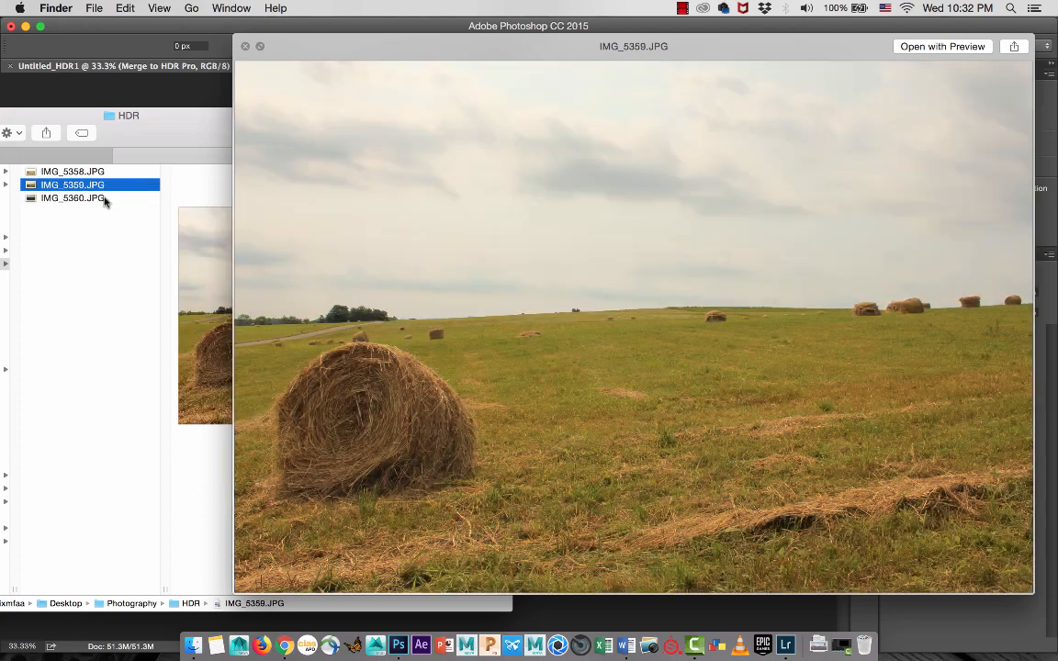
Compare the previews of IMG_5360.JPG and IMG_5359.JPG, and inspect the hay field's horizon in IMG_5359.JPG up close
{"action": "key", "text": "Down"}
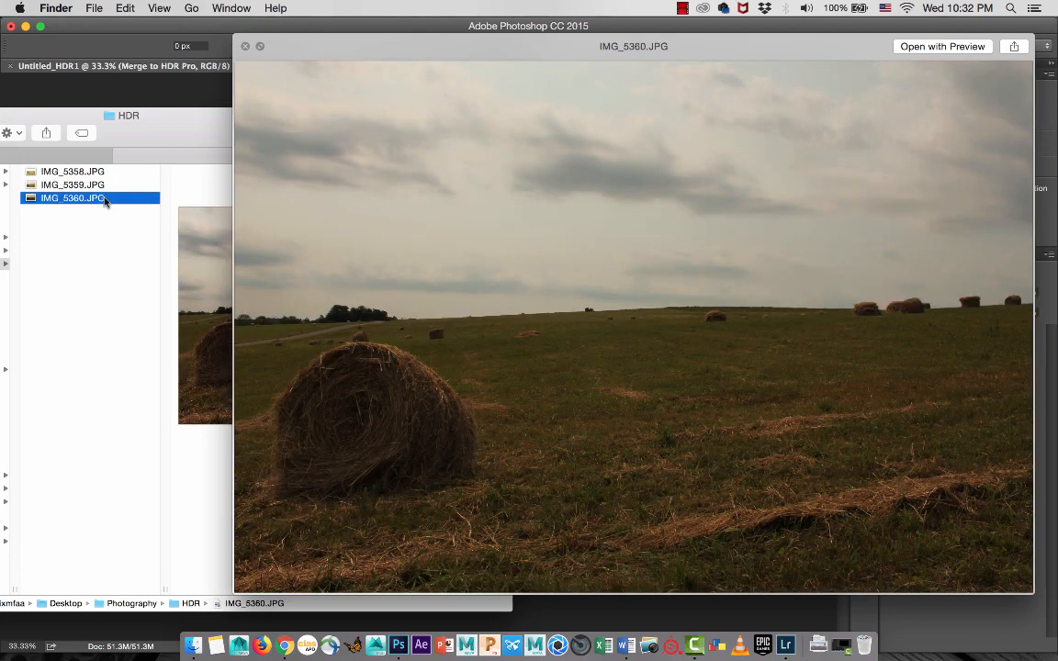
{"action": "key", "text": "Up"}
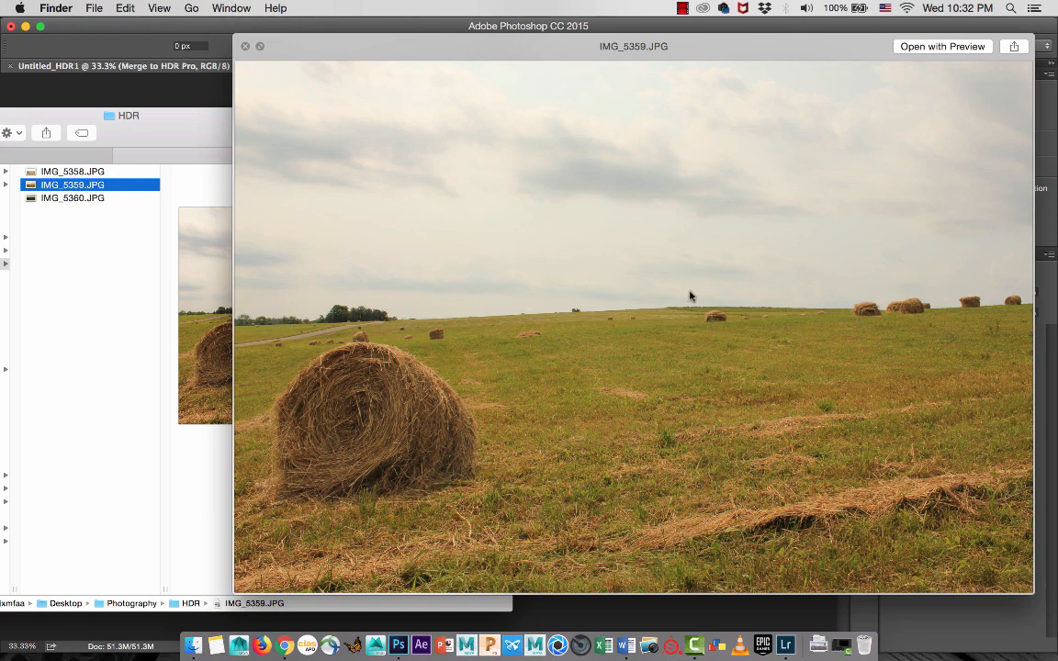
{"action": "left_click_drag", "start_coordinate": [569, 314], "coordinate": [616, 182]}
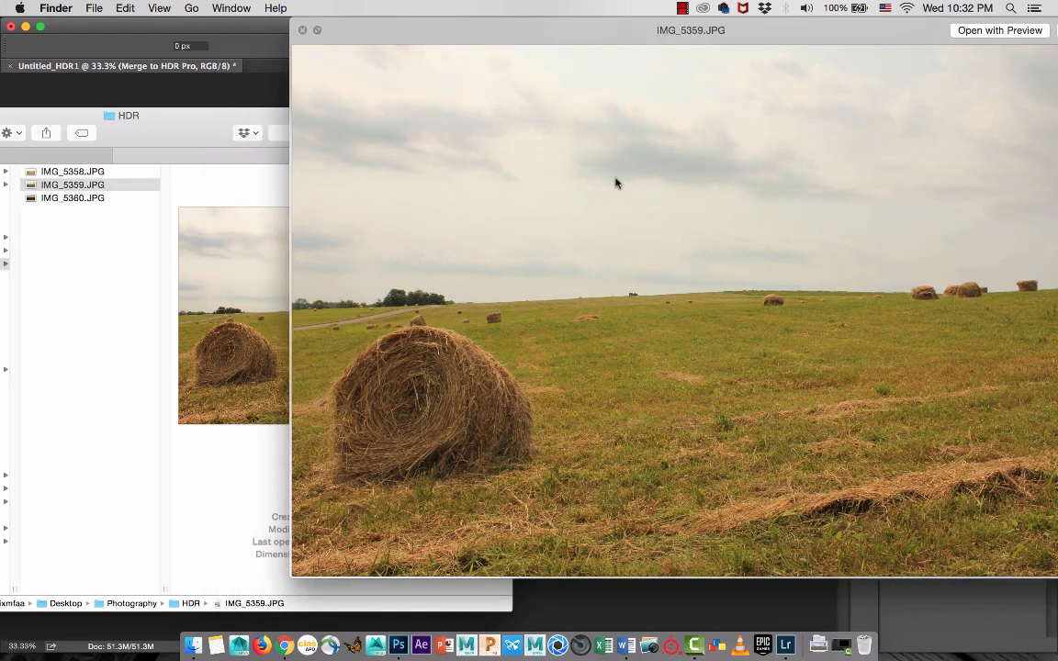
{"action": "scroll", "coordinate": [600, 303], "scroll_direction": "up", "scroll_amount": 5}
{"action": "scroll", "coordinate": [601, 304], "scroll_direction": "up", "scroll_amount": 2}
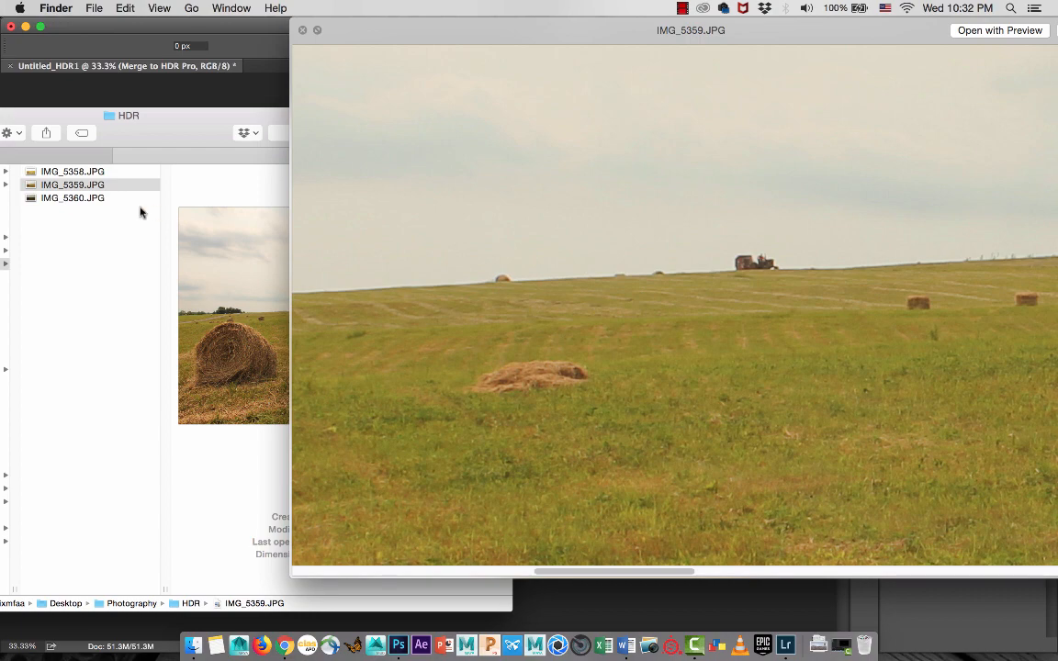
Preview the exposures from IMG_5360.JPG back to IMG_5358.JPG to compare their brightness, and close the preview
{"action": "left_click", "coordinate": [106, 198]}
{"action": "key", "text": "Up"}
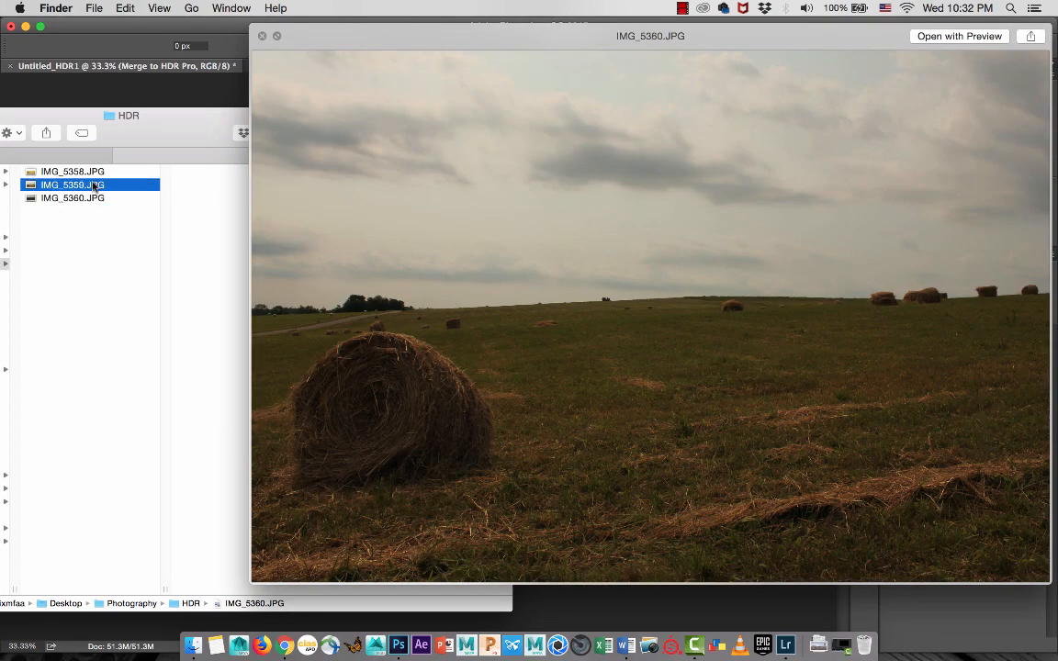
{"action": "key", "text": "Up"}
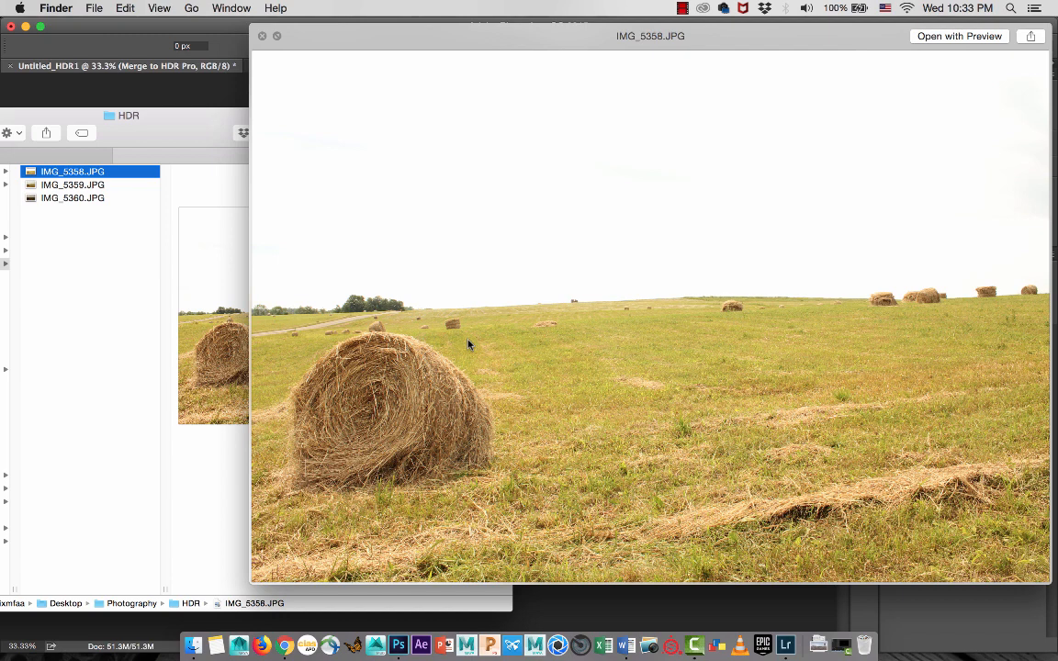
{"action": "key", "text": "space"}
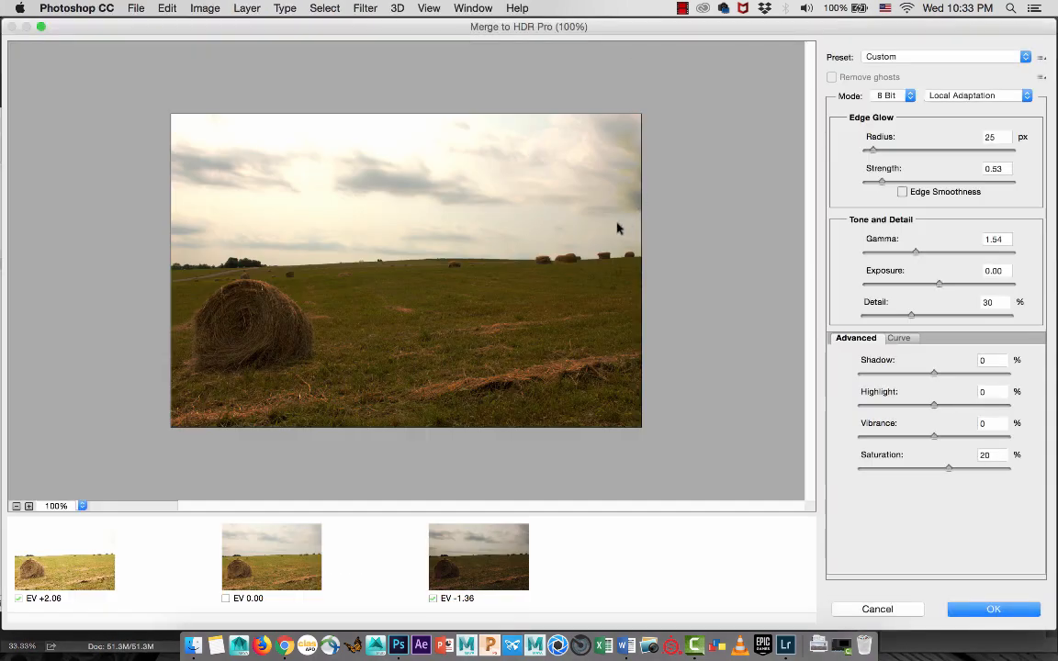
Back in Photoshop's Merge to HDR Pro, include the EV 0.00 exposure in the merge and try the Monochromatic Artistic preset
{"action": "left_click", "coordinate": [226, 597]}
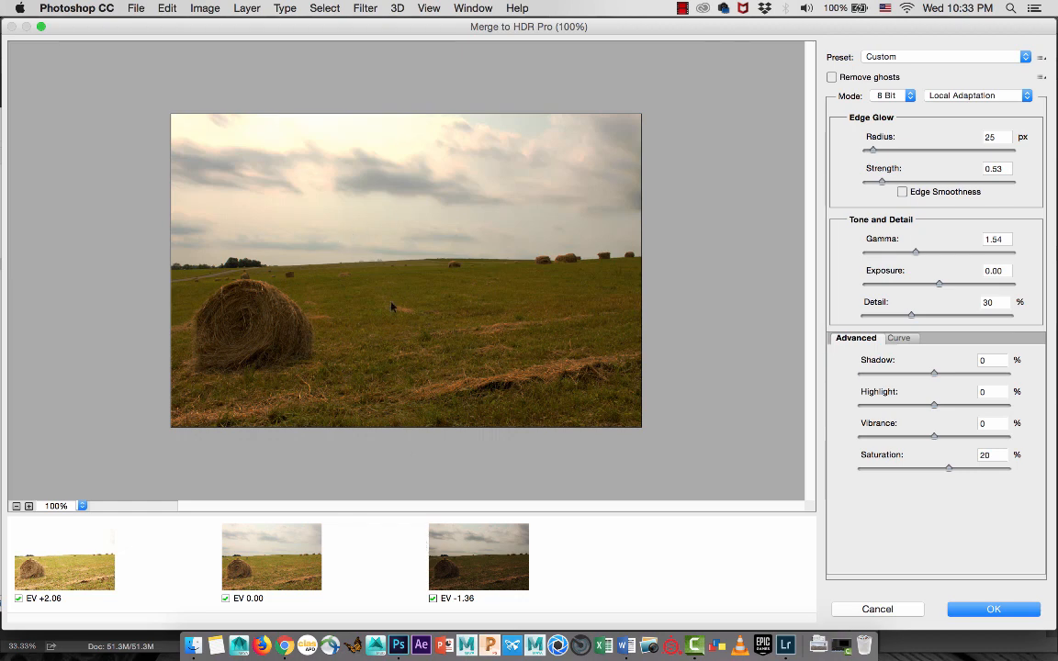
{"action": "left_click", "coordinate": [936, 57]}
{"action": "mouse_move", "coordinate": [938, 9]}
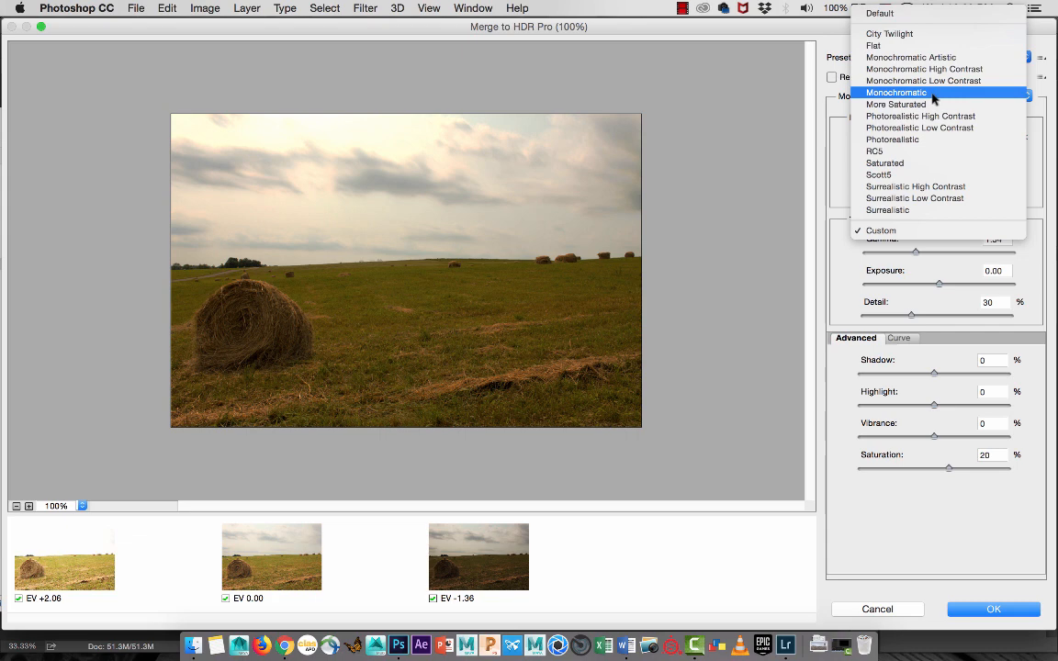
{"action": "left_click", "coordinate": [934, 58]}
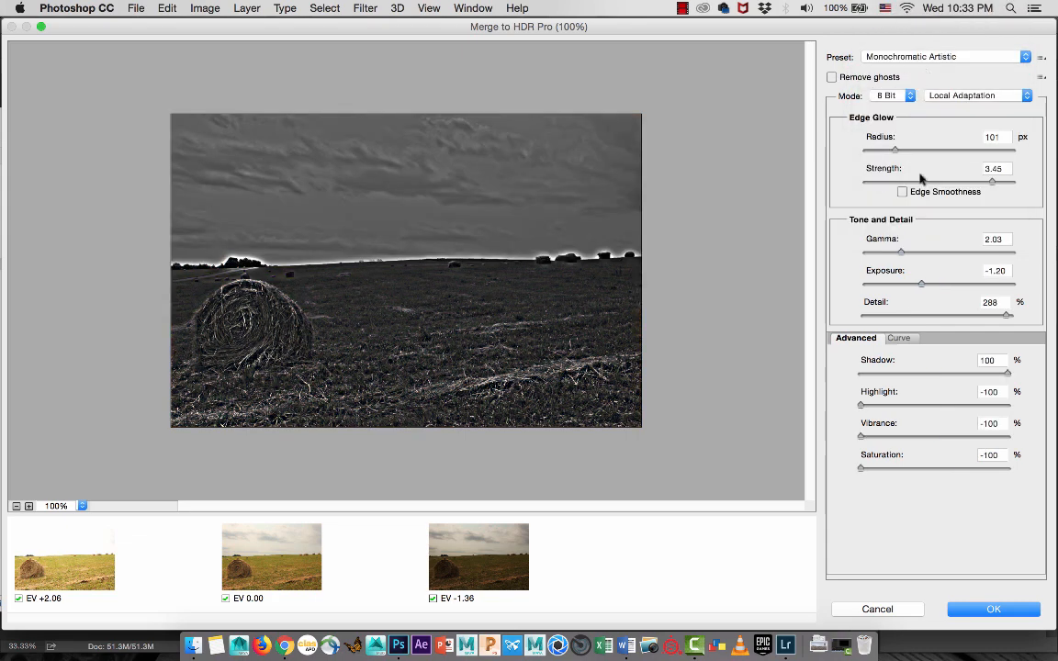
Apply the Saturated preset to the HDR merge and raise its exposure to 0.80
{"action": "left_click", "coordinate": [921, 56]}
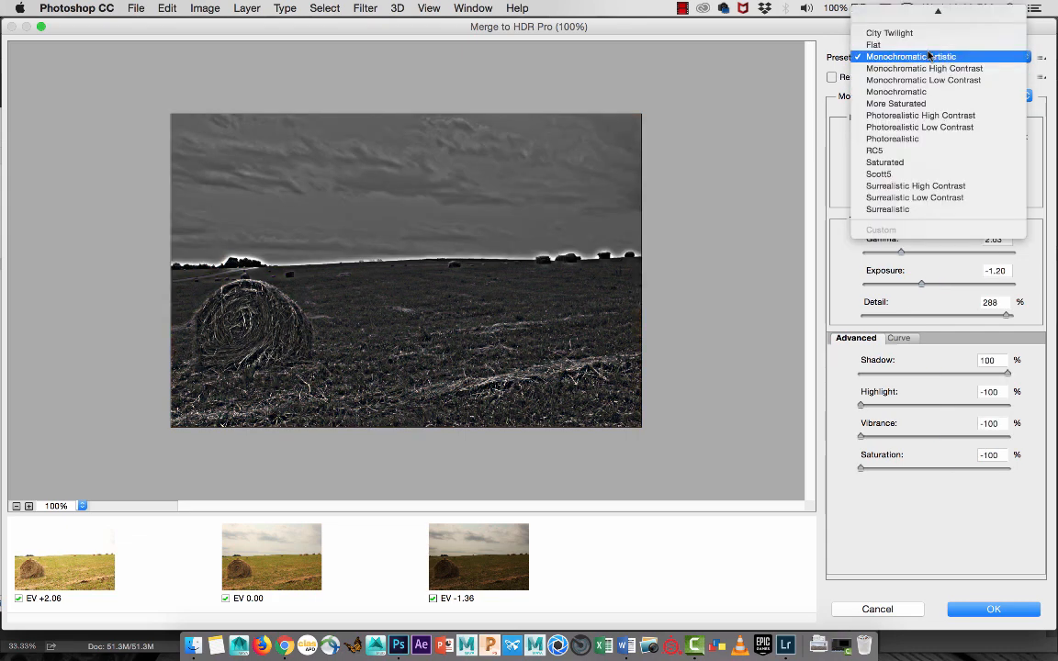
{"action": "left_click", "coordinate": [895, 164]}
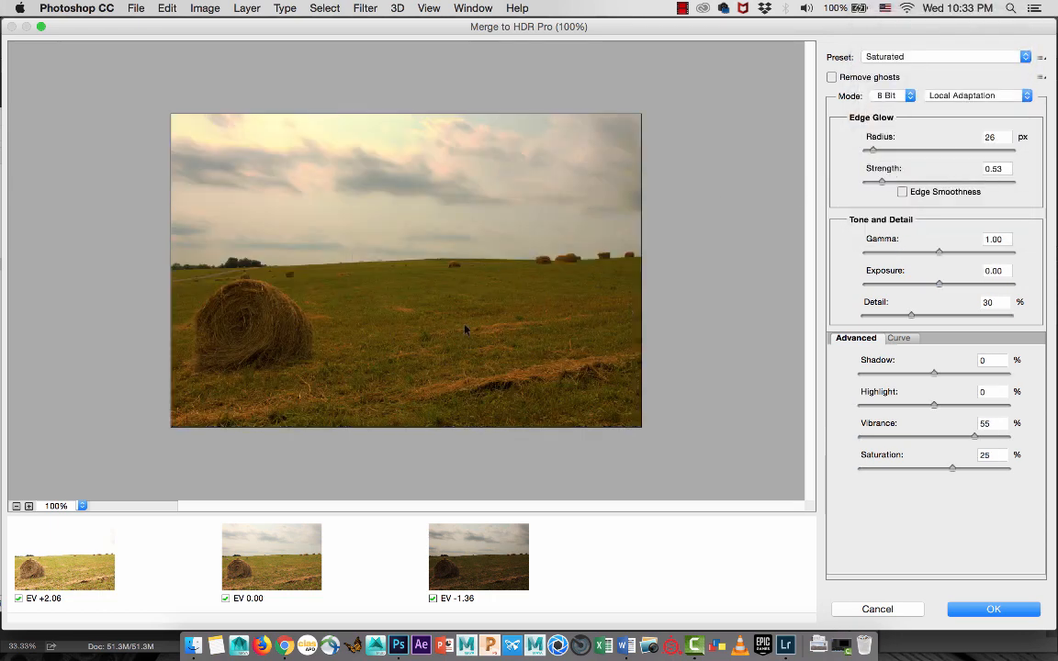
{"action": "left_click_drag", "start_coordinate": [939, 284], "coordinate": [954, 288]}
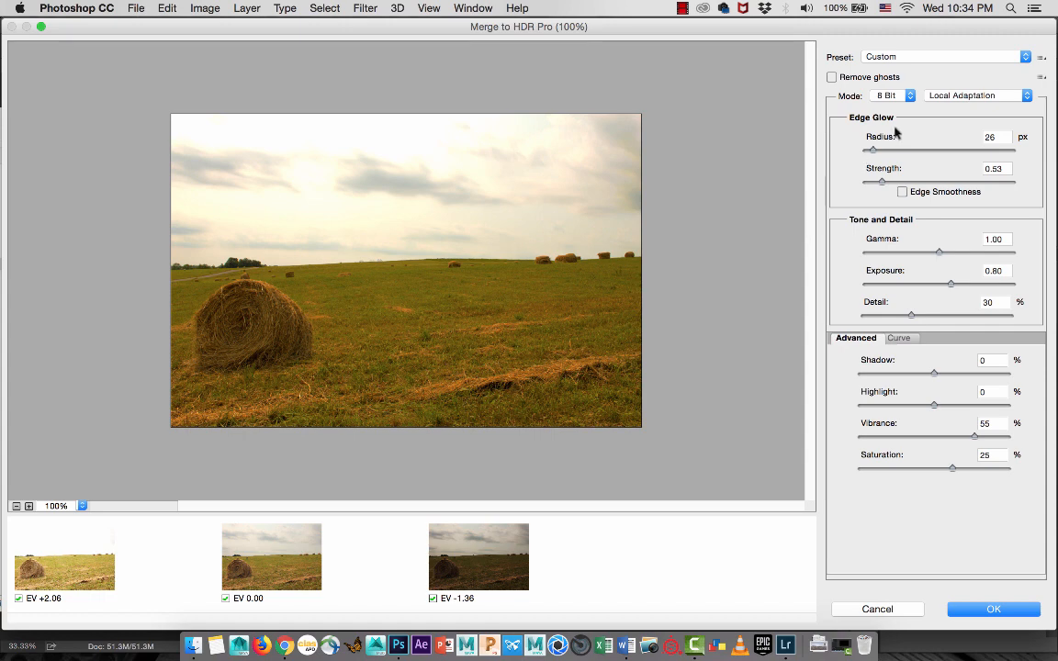
Switch the HDR merge's bit-depth mode between 16 Bit and 32 Bit to compare the toning options each offers
{"action": "left_click", "coordinate": [892, 96]}
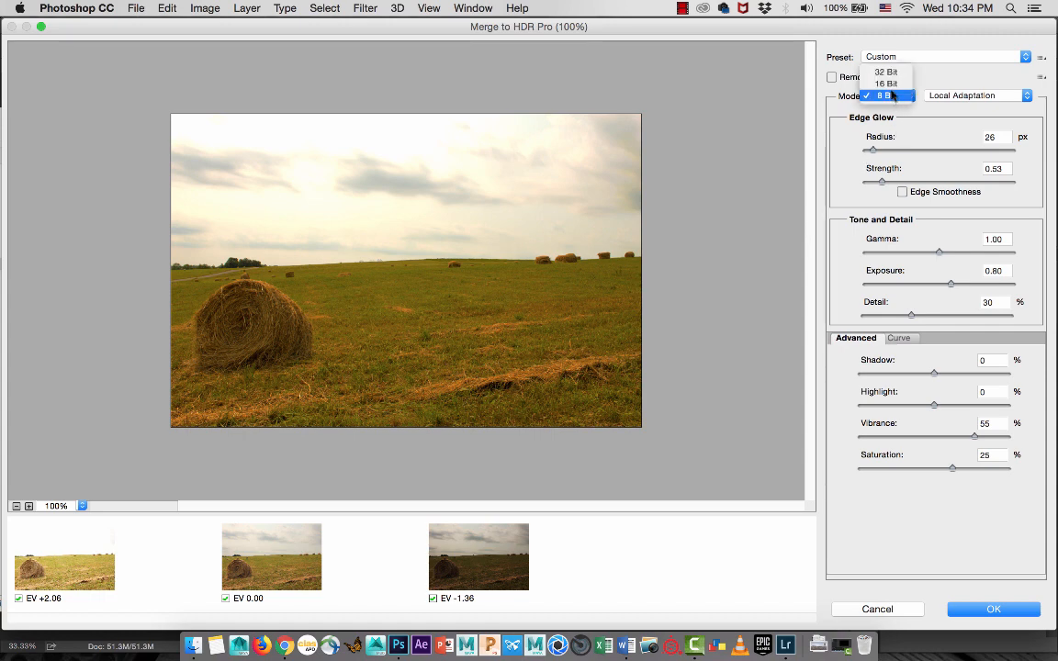
{"action": "left_click", "coordinate": [890, 84]}
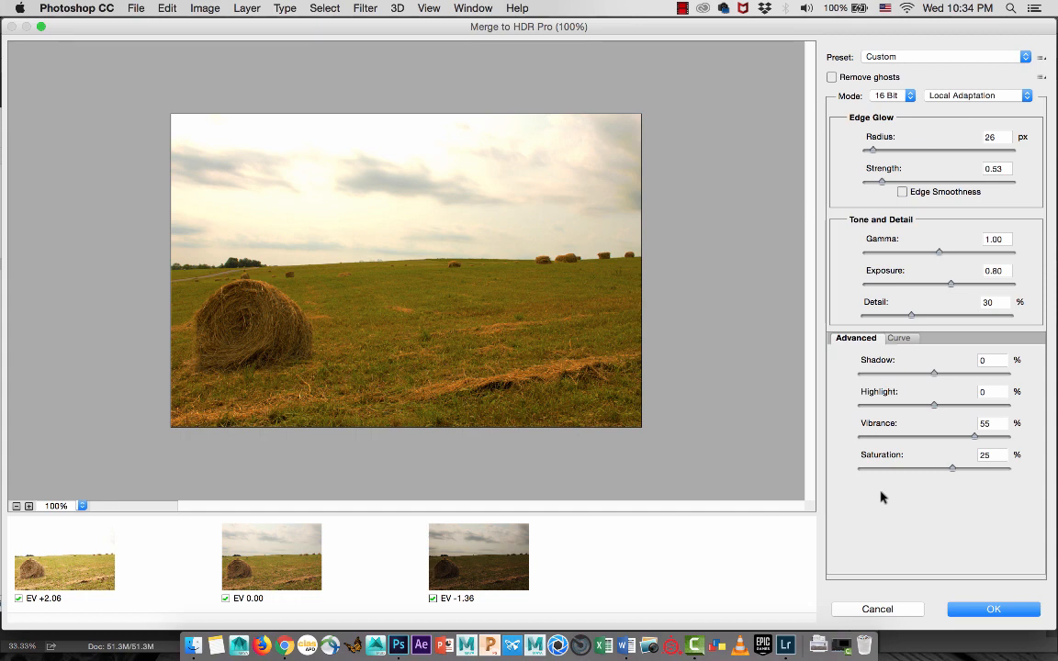
{"action": "left_click", "coordinate": [898, 95]}
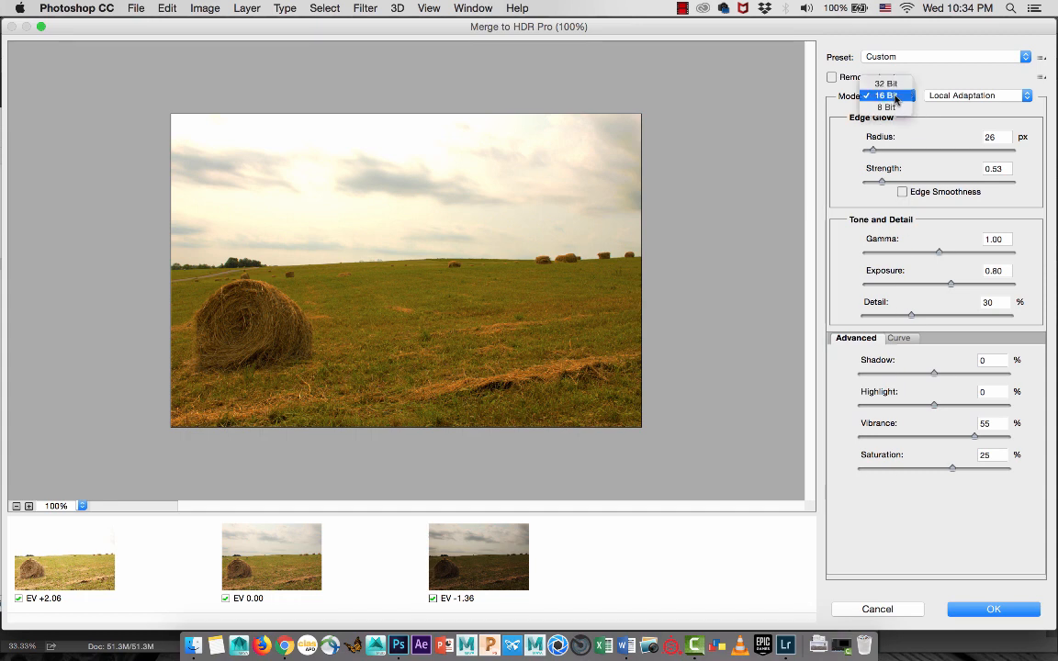
{"action": "left_click", "coordinate": [892, 83]}
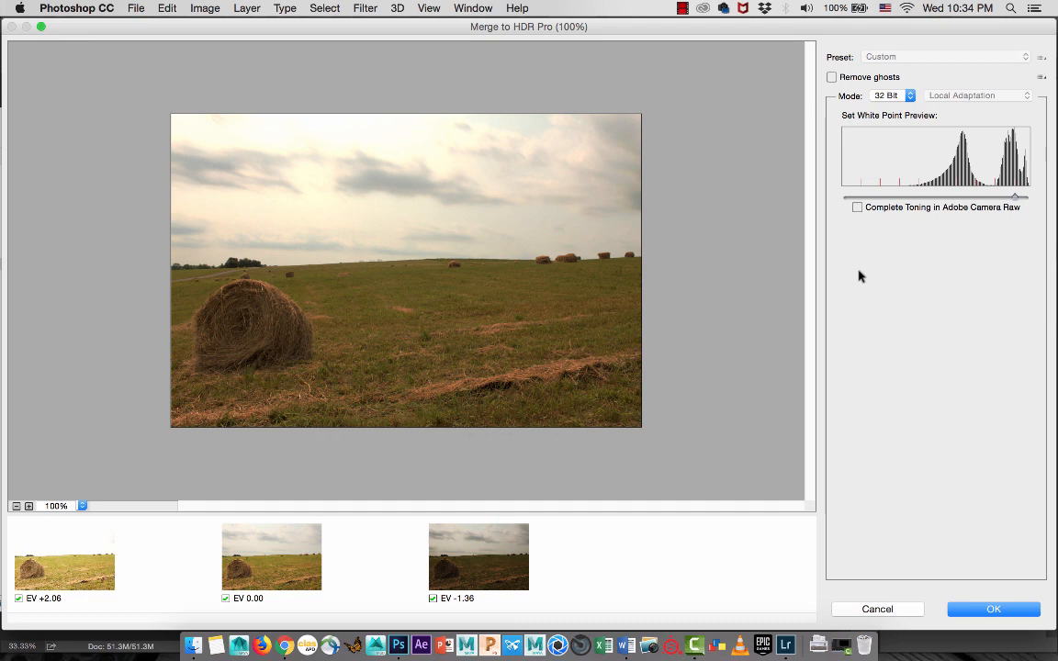
{"action": "left_click", "coordinate": [888, 95]}
{"action": "left_click", "coordinate": [887, 107]}
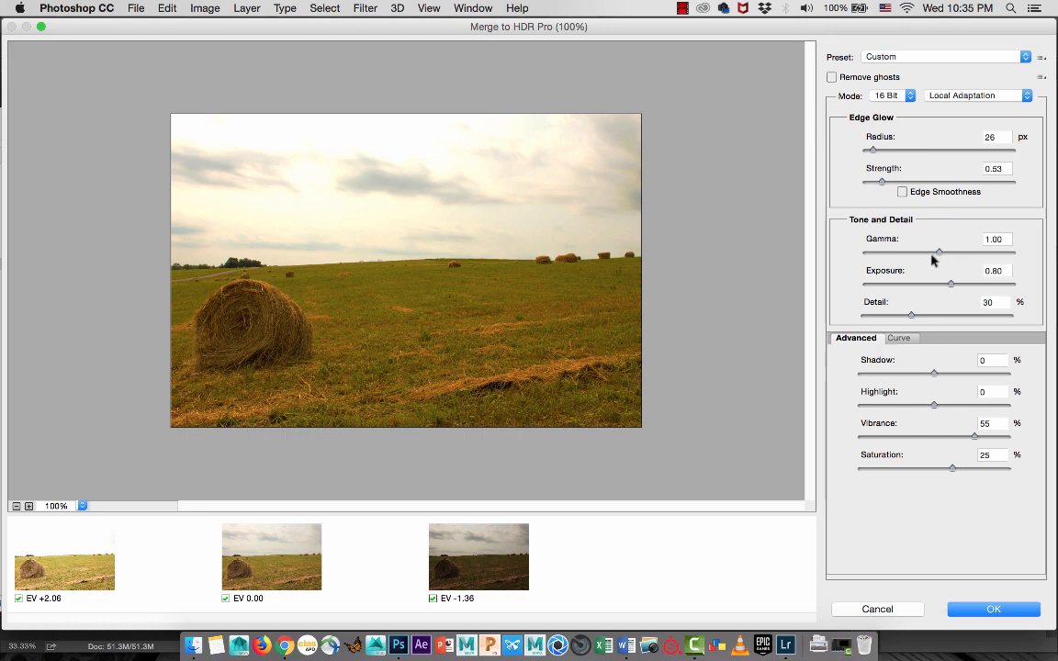
{"action": "left_click", "coordinate": [891, 96]}
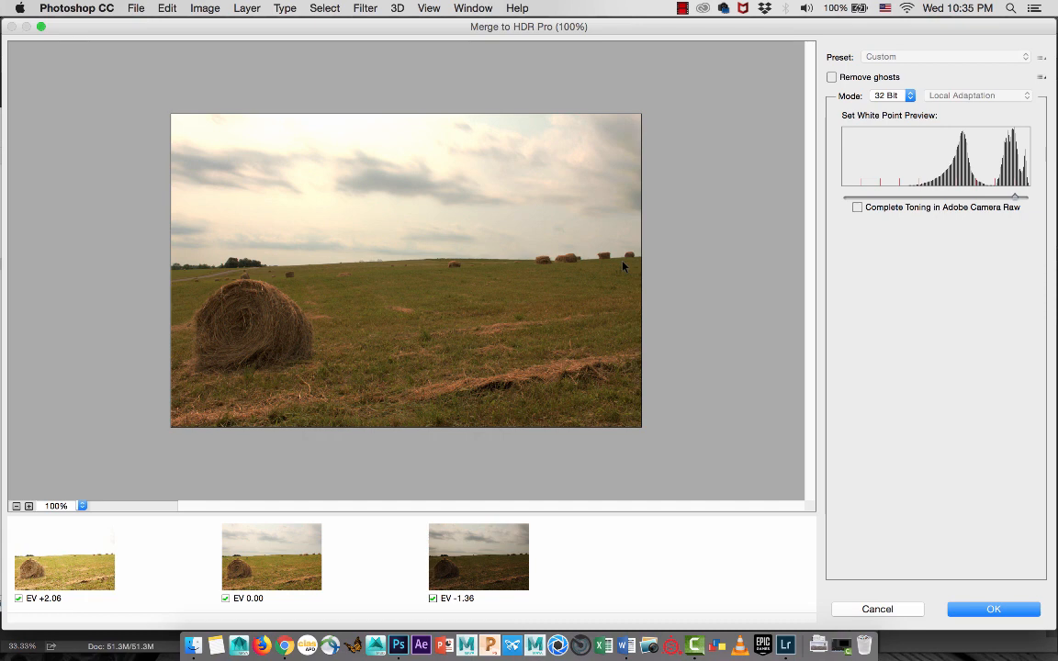
Set the HDR merge's bit-depth mode to 8 Bit and create the merged image
{"action": "left_click", "coordinate": [889, 98]}
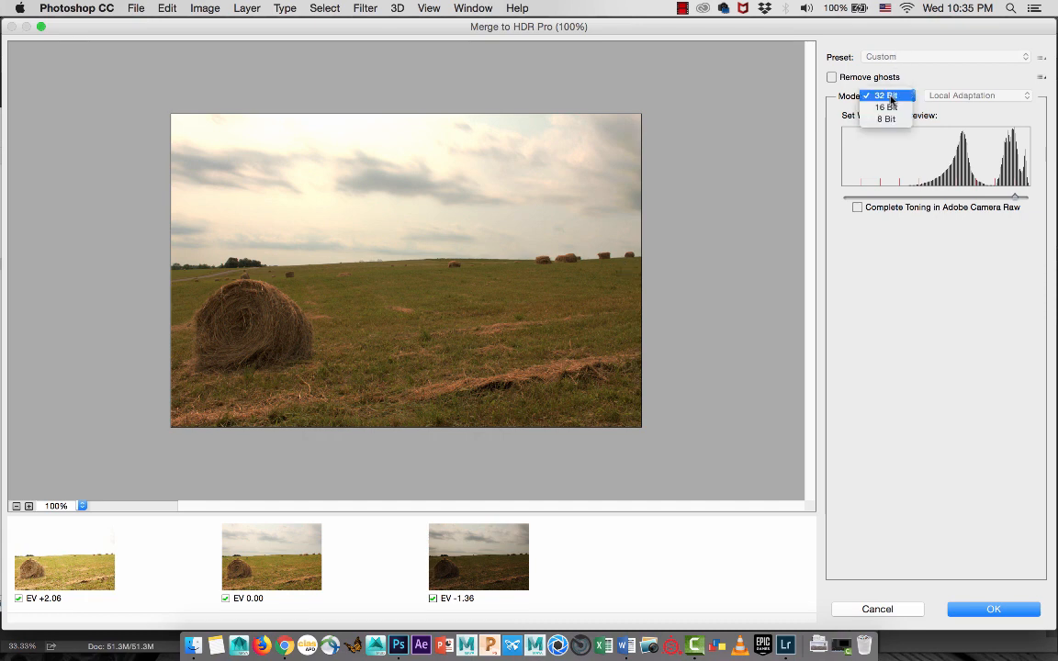
{"action": "left_click", "coordinate": [886, 118]}
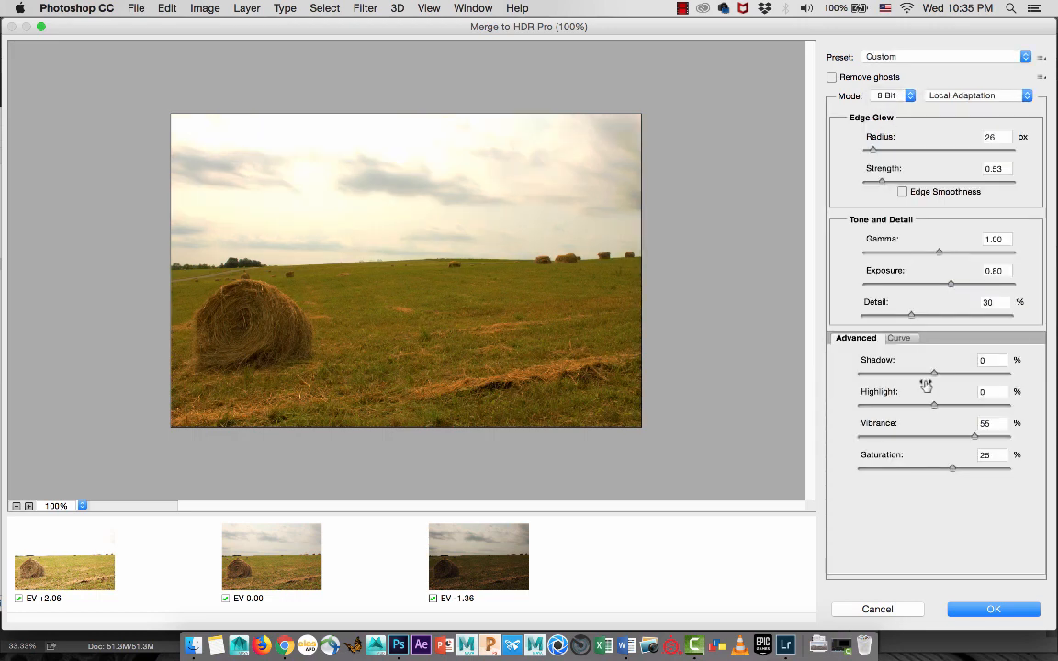
{"action": "left_click", "coordinate": [991, 609]}
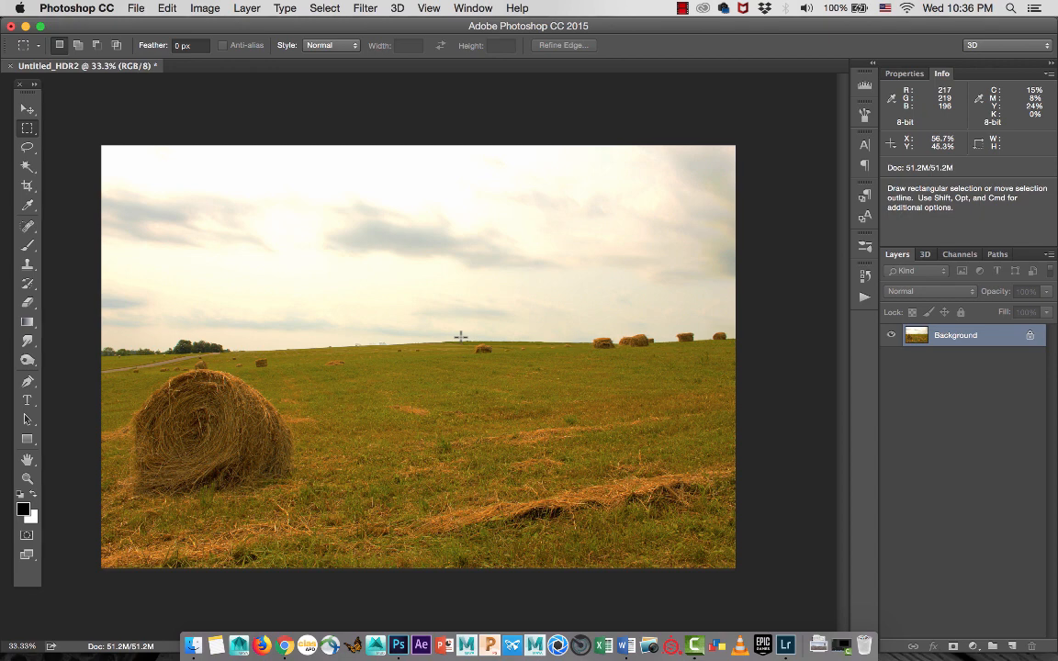
Darken the merged image with a Levels adjustment that lowers the white output level to 22
{"action": "key", "text": "super+l"}
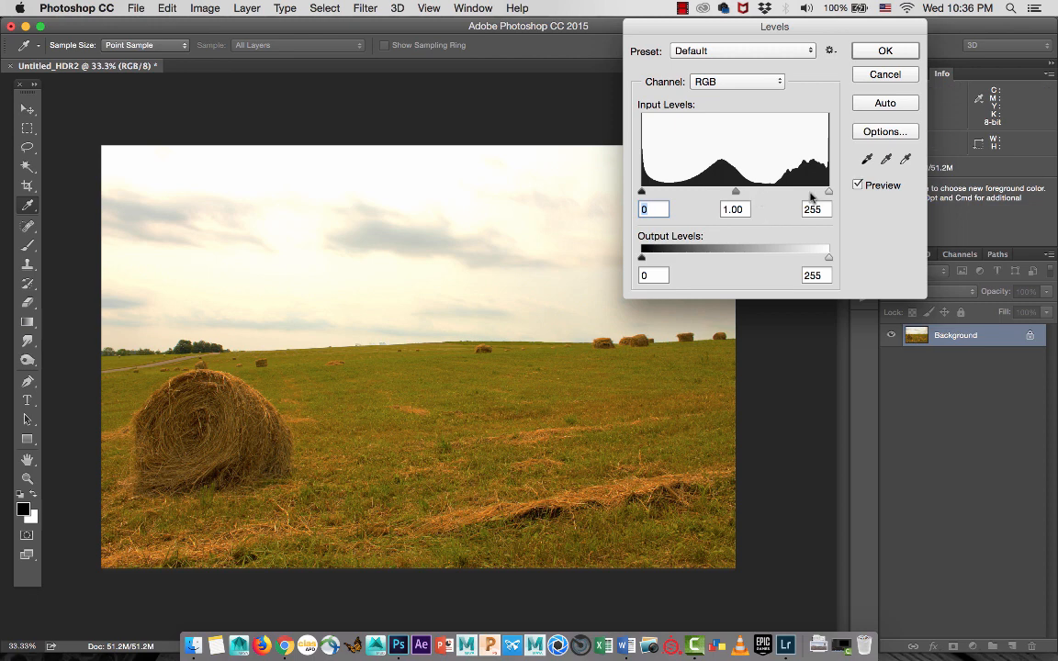
{"action": "left_click_drag", "start_coordinate": [828, 258], "coordinate": [657, 260]}
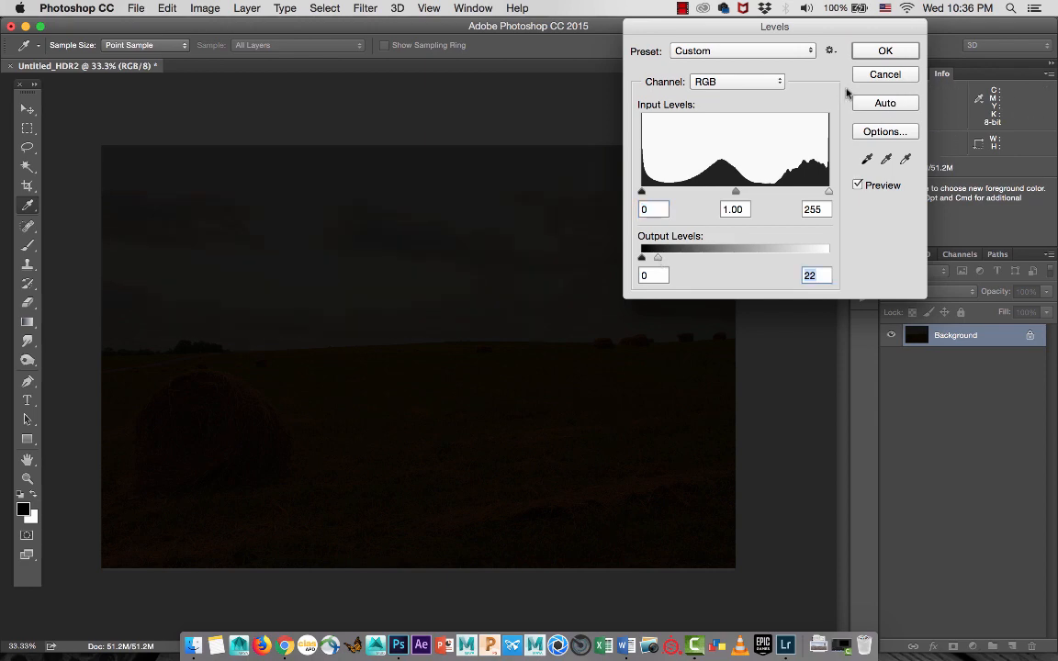
{"action": "left_click", "coordinate": [885, 53]}
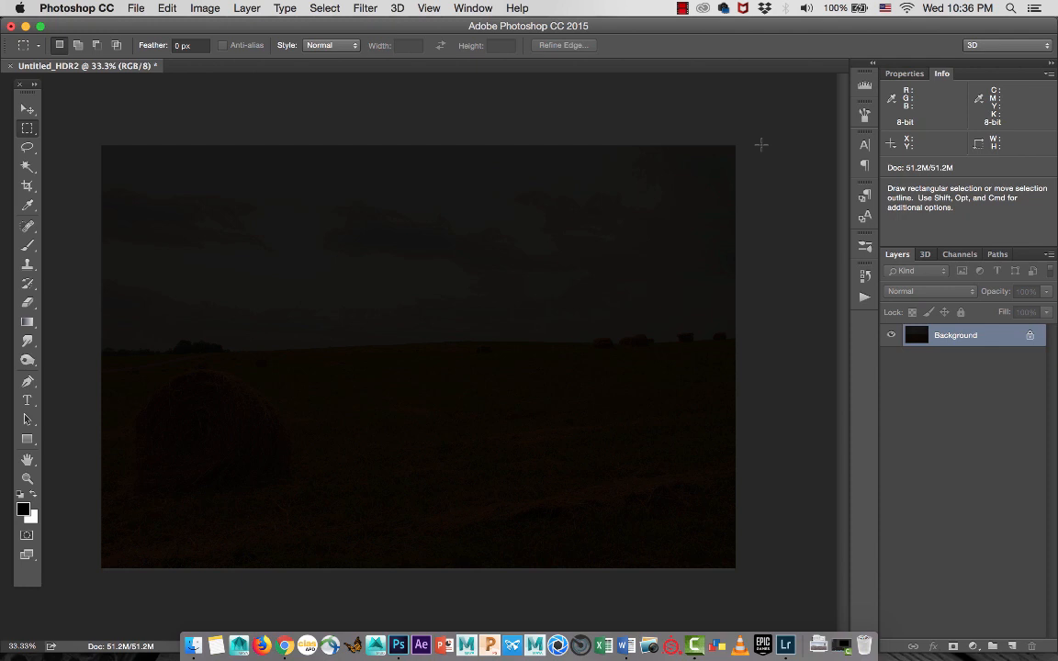
Brighten the darkened image with a second Levels adjustment that sets the white input level to 25
{"action": "key", "text": "super+l"}
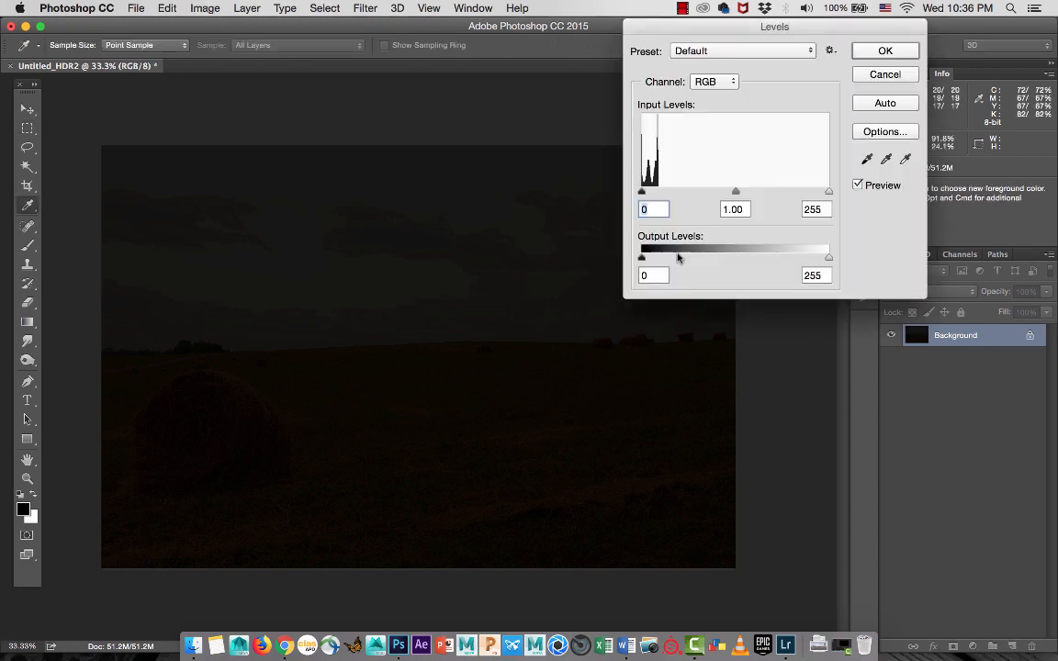
{"action": "left_click_drag", "start_coordinate": [643, 260], "coordinate": [620, 269]}
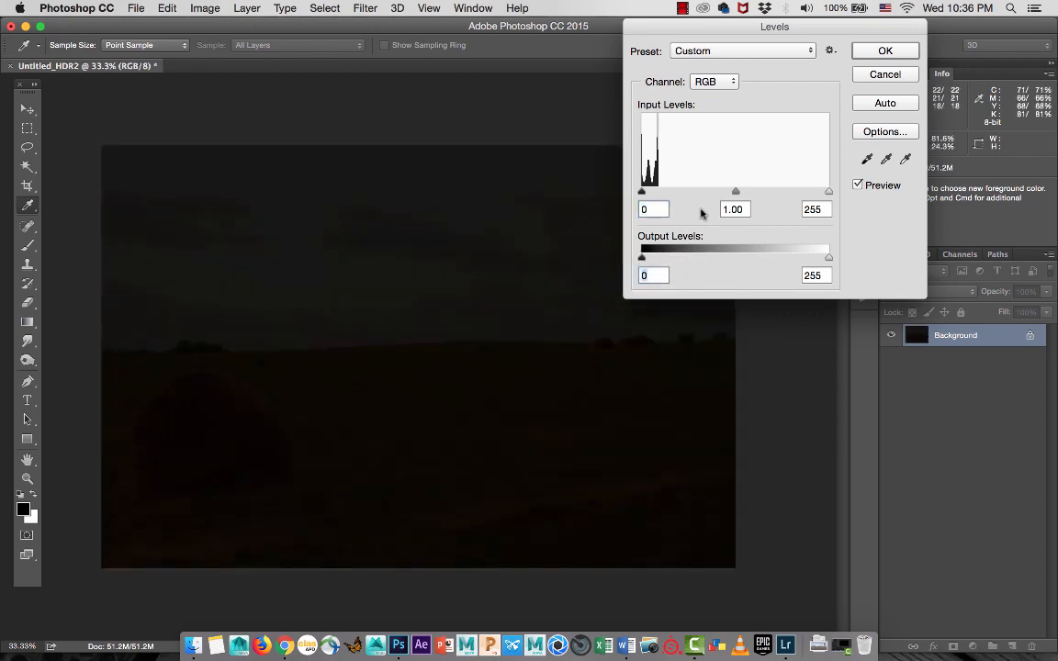
{"action": "left_click_drag", "start_coordinate": [828, 190], "coordinate": [660, 193]}
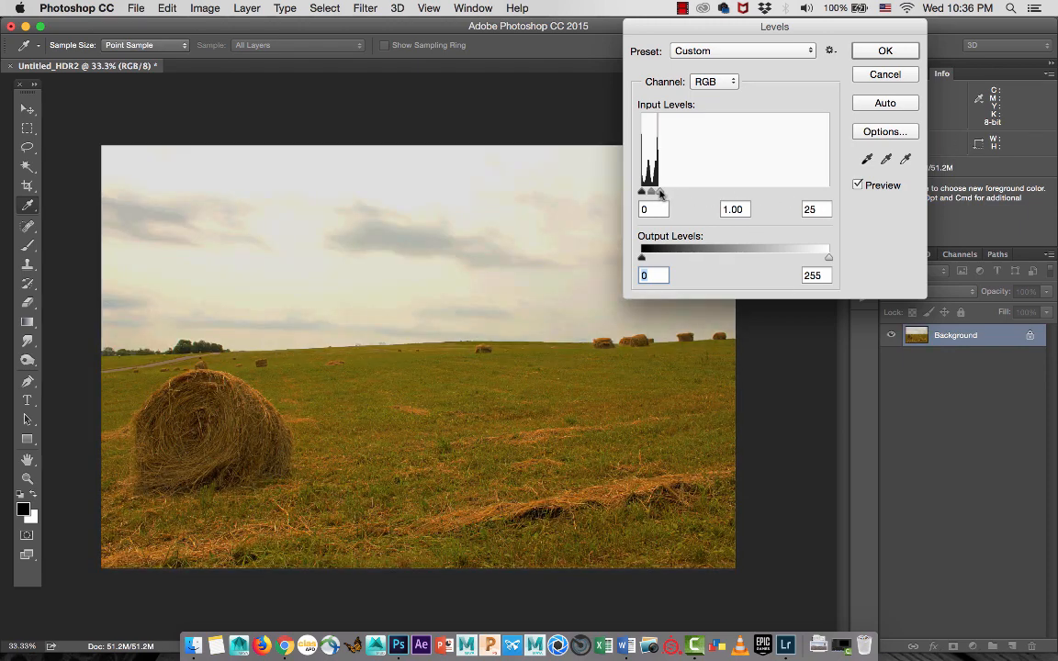
{"action": "key", "text": "Return"}
{"action": "key", "text": "m"}
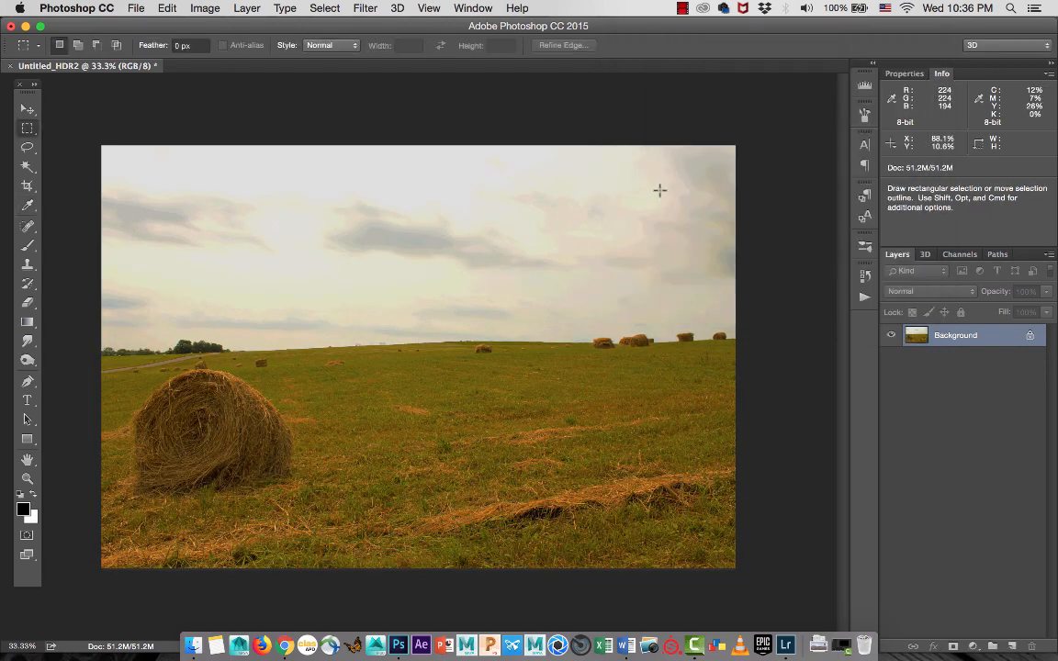
Examine the clouds and sky above the horizon up close to judge the tonal quality of the brightened image
{"action": "left_click_drag", "start_coordinate": [245, 388], "coordinate": [340, 384]}
{"action": "left_click_drag", "start_coordinate": [360, 253], "coordinate": [375, 406]}
{"action": "left_click_drag", "start_coordinate": [301, 283], "coordinate": [670, 366]}
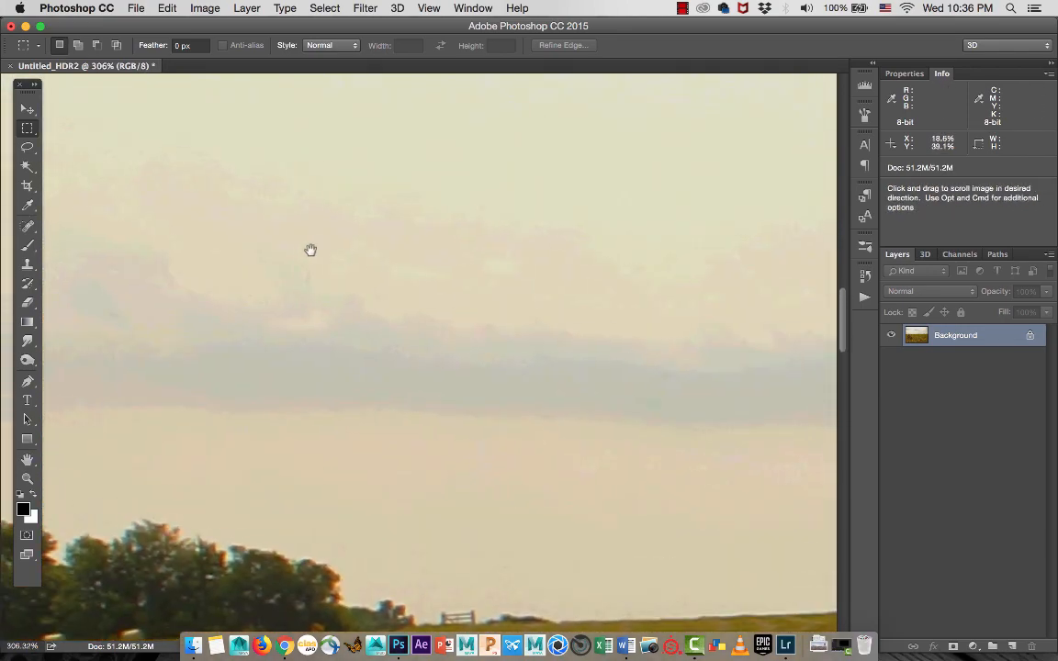
{"action": "left_click_drag", "start_coordinate": [310, 248], "coordinate": [156, 222]}
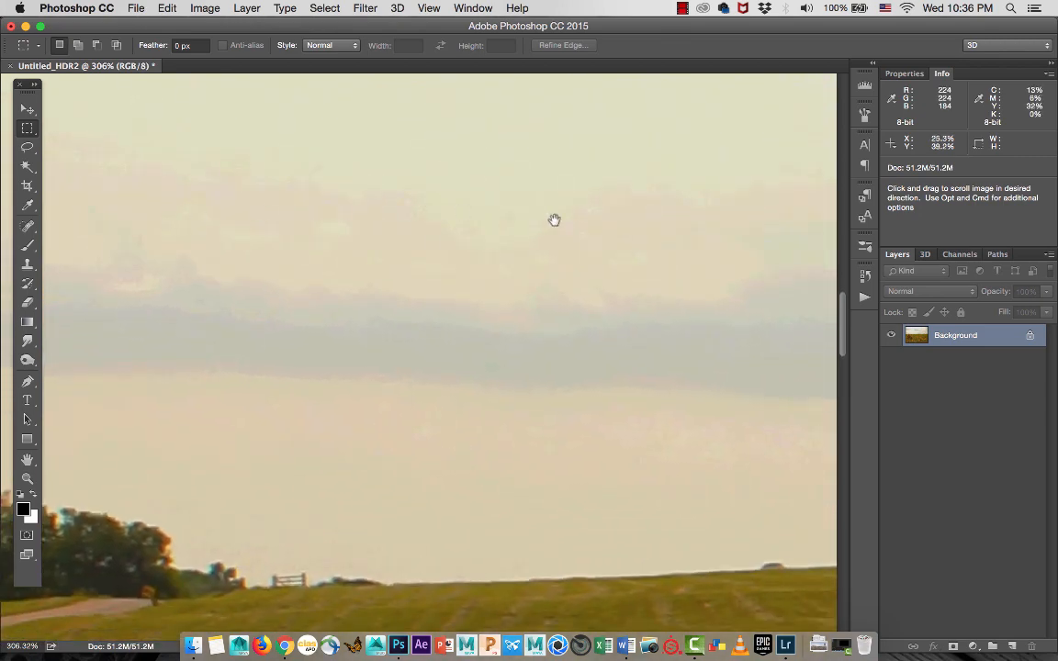
{"action": "left_click_drag", "start_coordinate": [555, 219], "coordinate": [96, 220]}
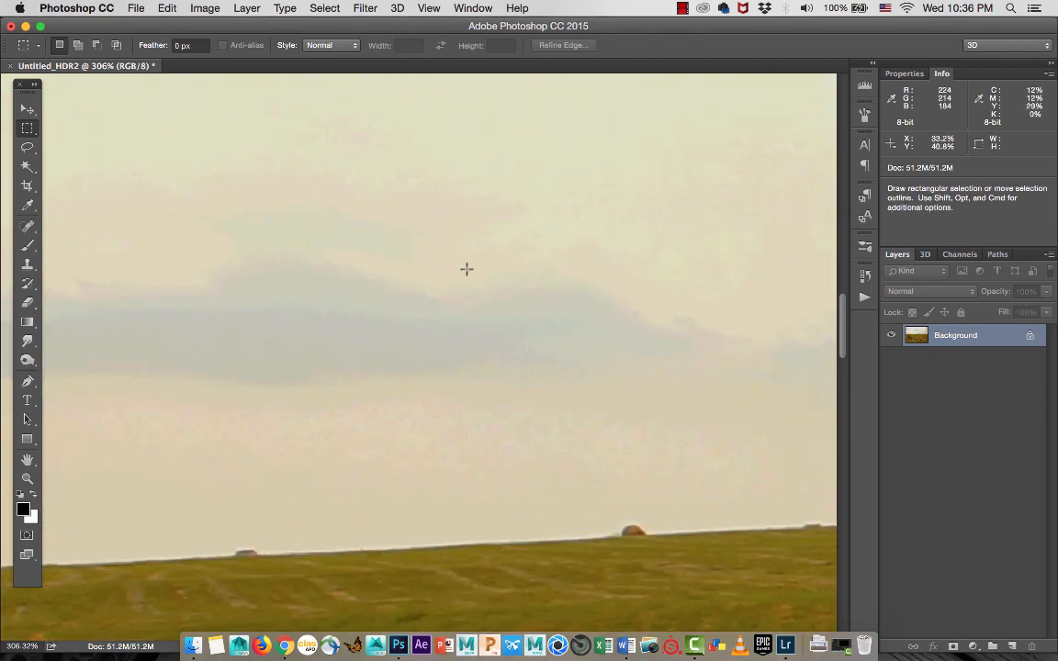
{"action": "left_click_drag", "start_coordinate": [467, 269], "coordinate": [425, 269]}
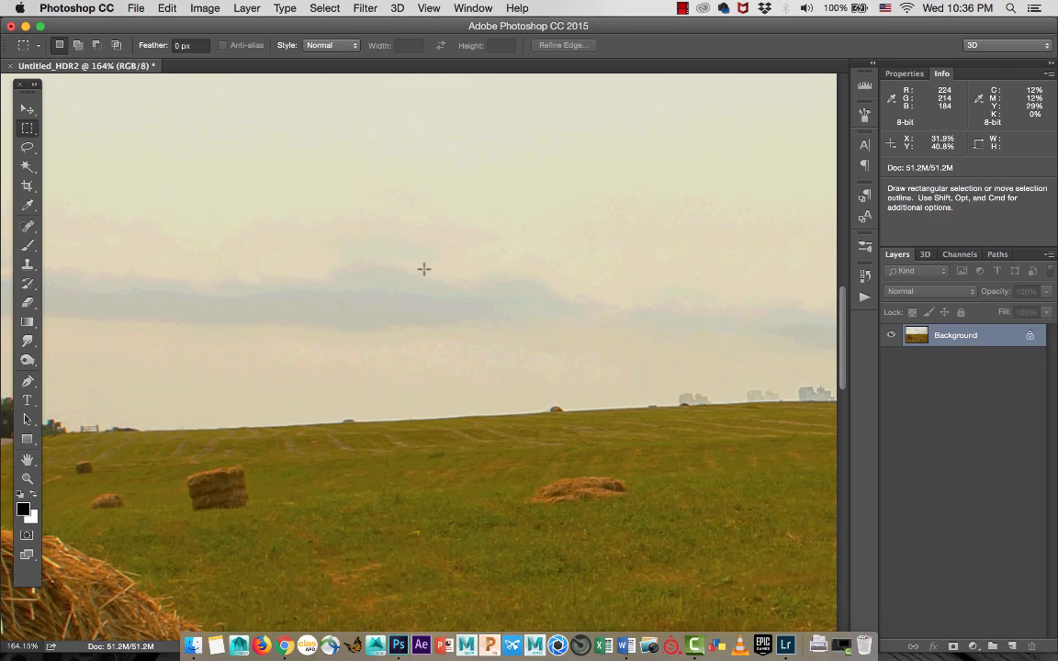
Undo the last Levels adjustment on the merged image
{"action": "key", "text": "super+0"}
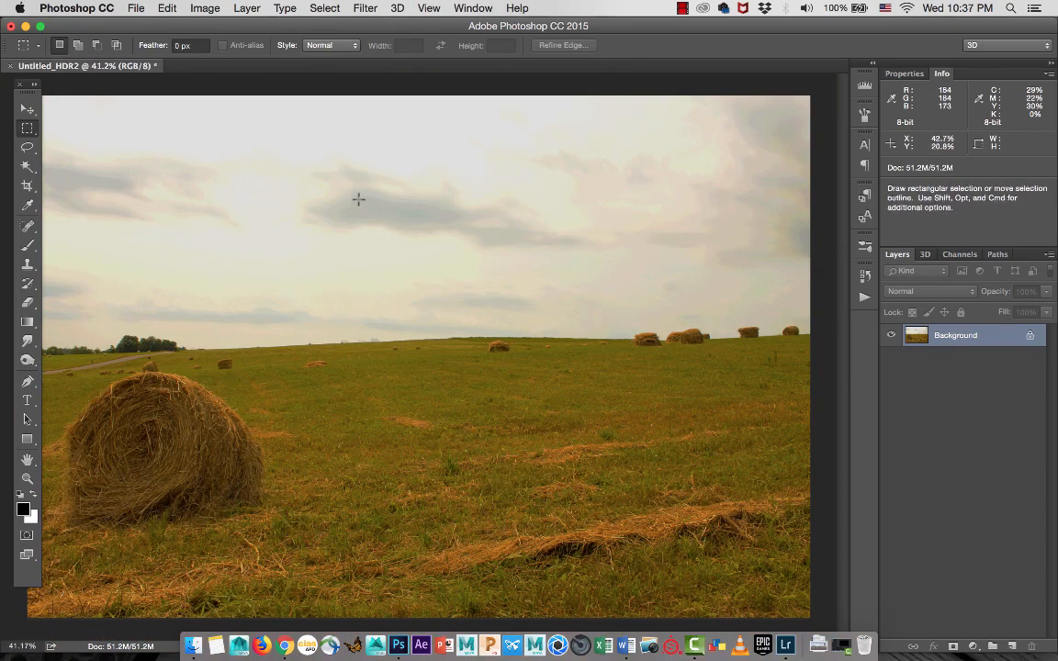
{"action": "key", "text": "super+z"}
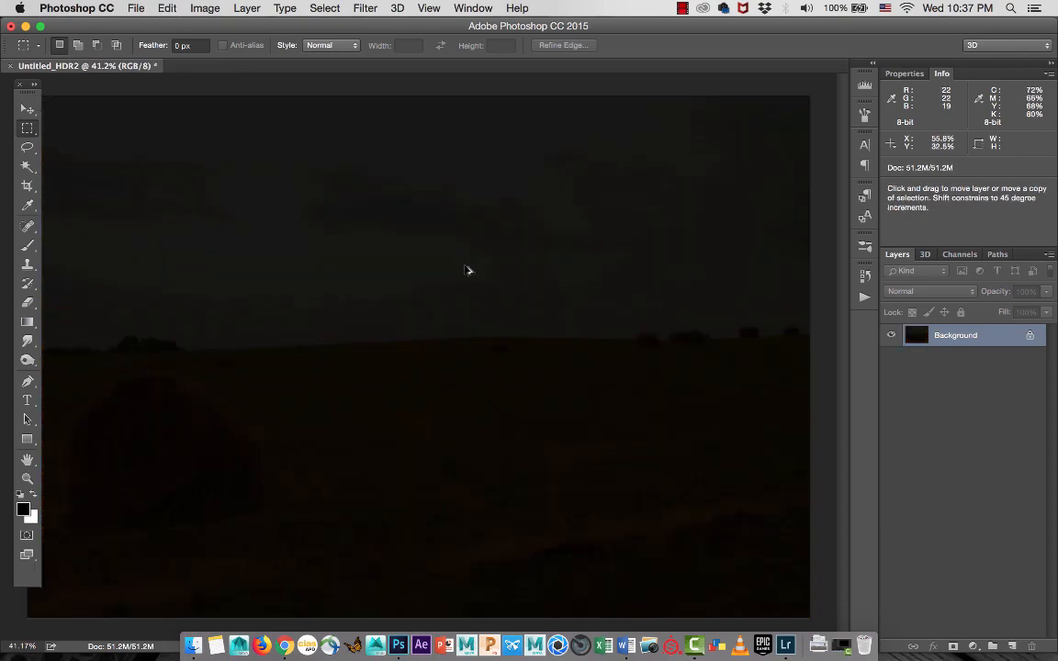
Reapply the undone Levels brightening and examine the clouds and sky up close for lost tonal detail
{"action": "key", "text": "super+z"}
{"action": "key", "text": "z"}
{"action": "left_click_drag", "start_coordinate": [243, 300], "coordinate": [336, 305]}
{"action": "key", "text": "space"}
{"action": "left_click_drag", "start_coordinate": [462, 375], "coordinate": [344, 551]}
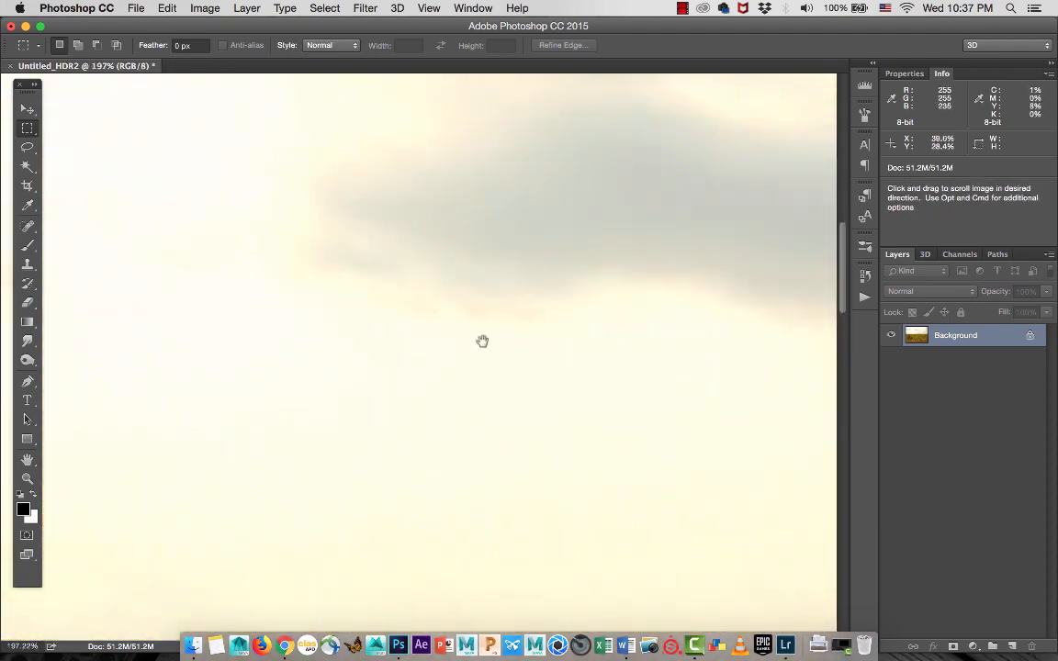
{"action": "left_click_drag", "start_coordinate": [481, 340], "coordinate": [347, 496]}
{"action": "left_click_drag", "start_coordinate": [481, 425], "coordinate": [373, 424]}
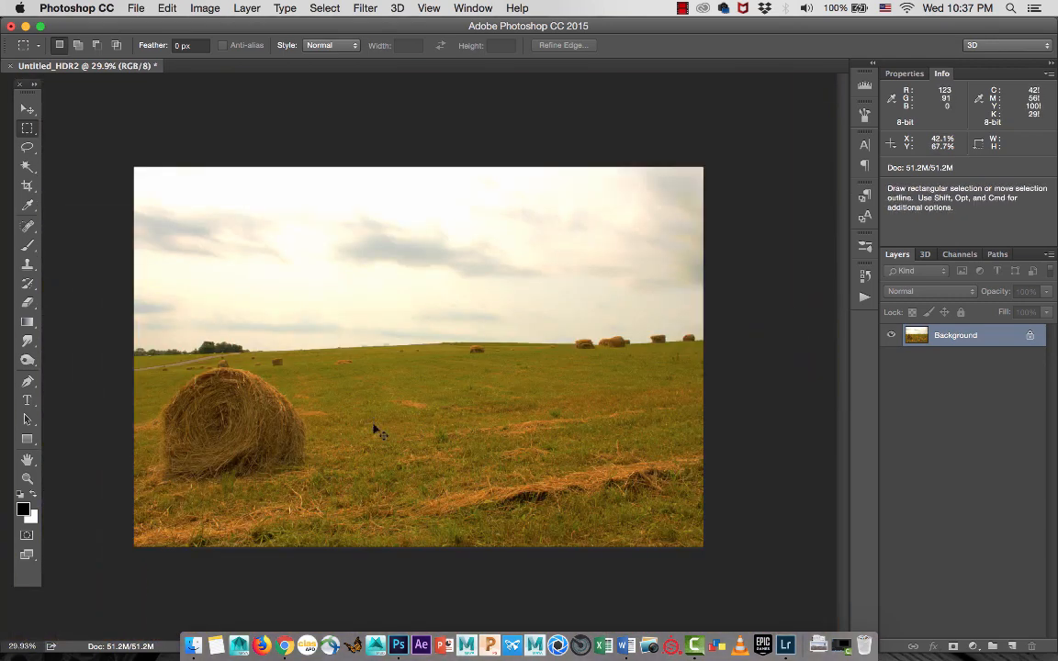
View the whole brightened 8-bit image in full-screen mode with the menu bar and close it without saving
{"action": "key", "text": "super+0"}
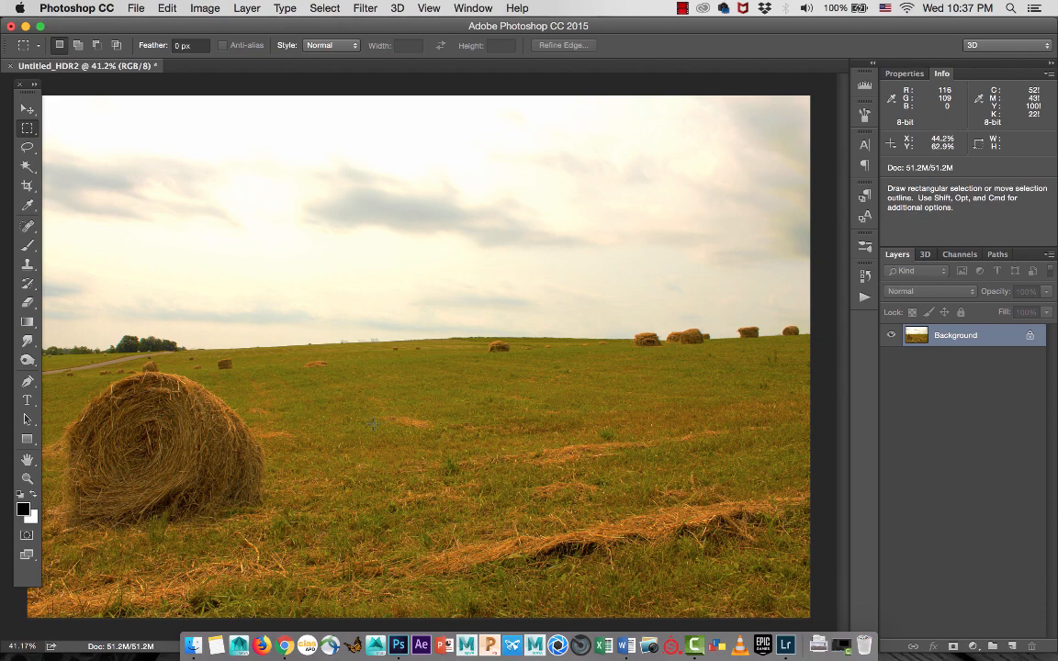
{"action": "key", "text": "space"}
{"action": "key", "text": "f"}
{"action": "key", "text": "space"}
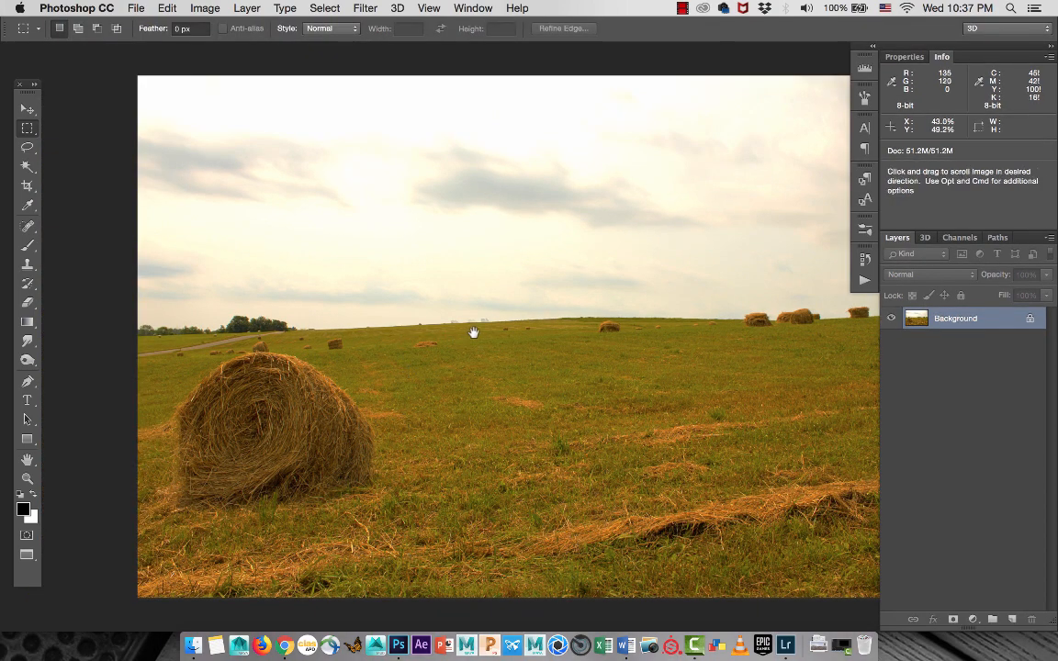
{"action": "left_click_drag", "start_coordinate": [472, 333], "coordinate": [392, 328]}
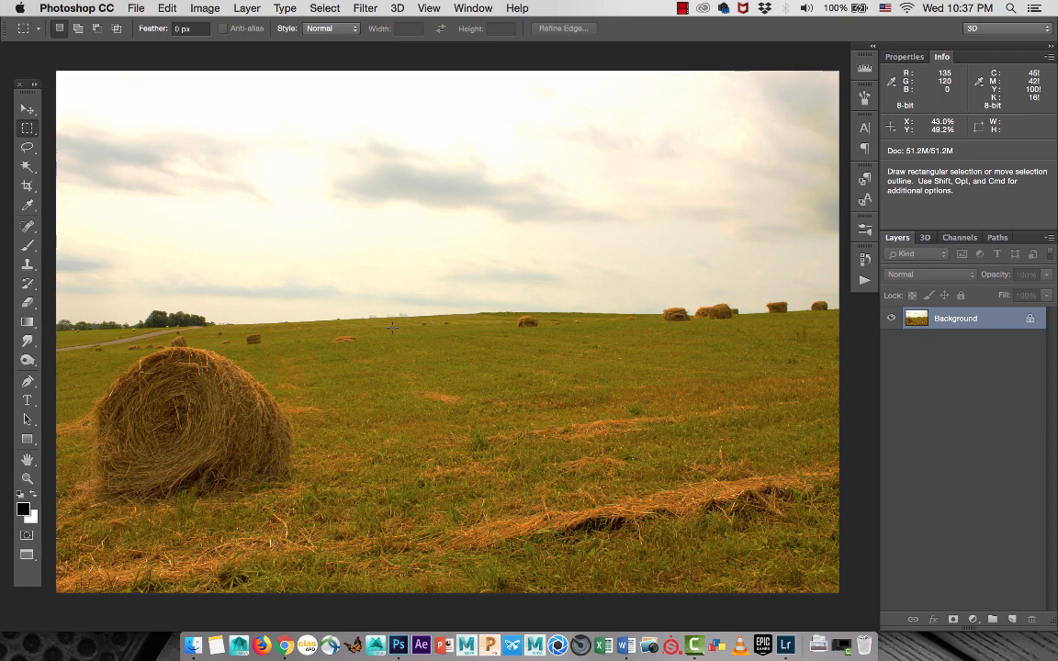
{"action": "key", "text": "super+w"}
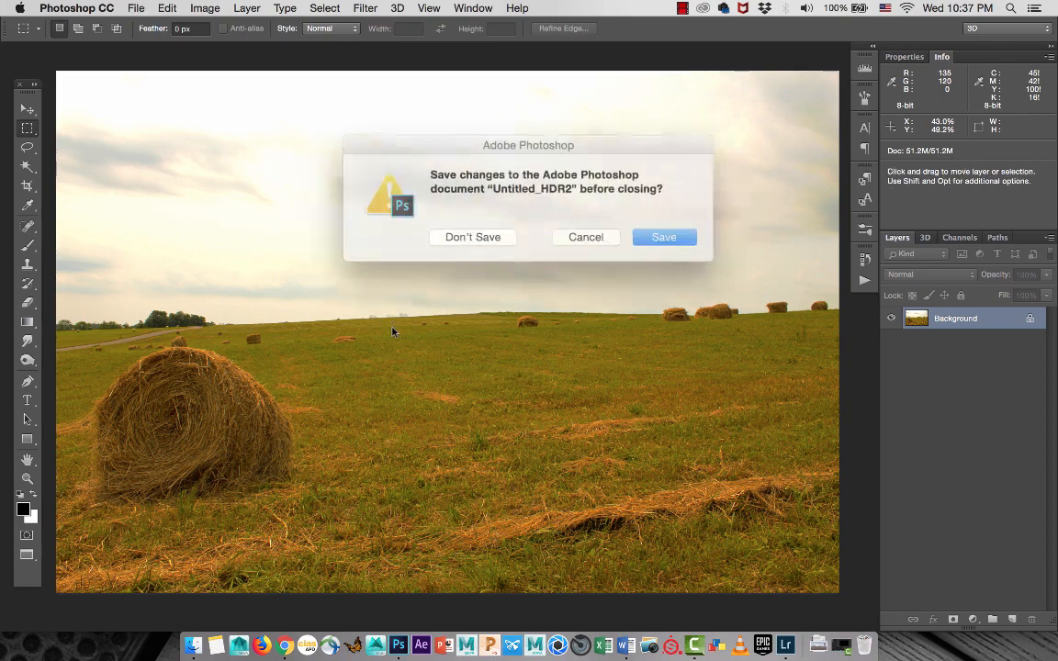
{"action": "left_click", "coordinate": [469, 233]}
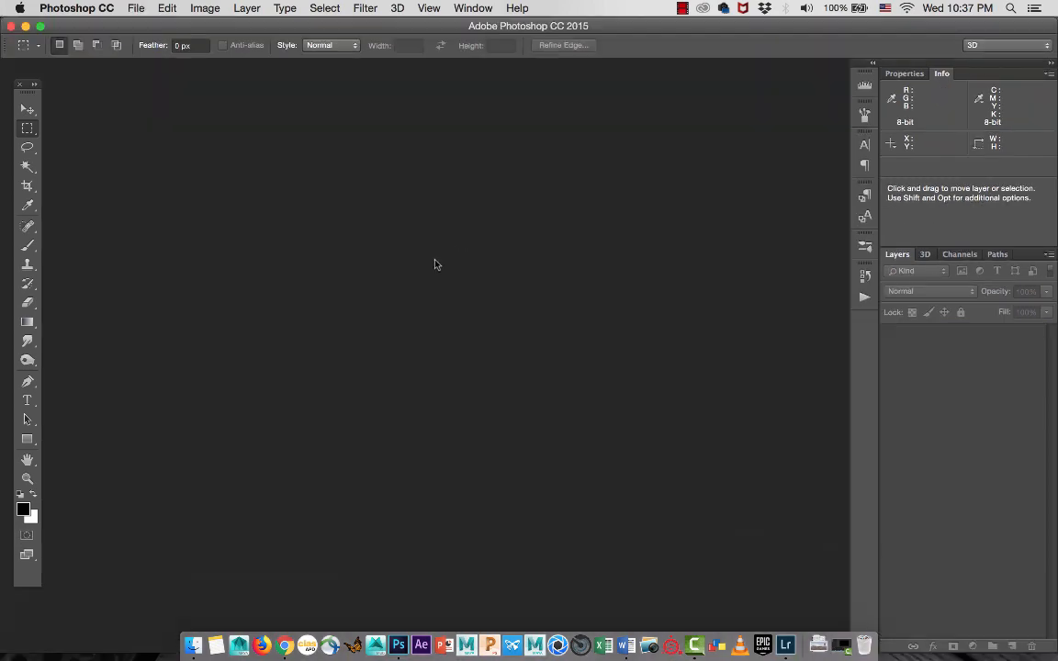
Load IMG_5358.JPG, IMG_5359.JPG and IMG_5360.JPG into Merge to HDR Pro with automatic alignment of the source images
{"action": "left_click", "coordinate": [134, 9]}
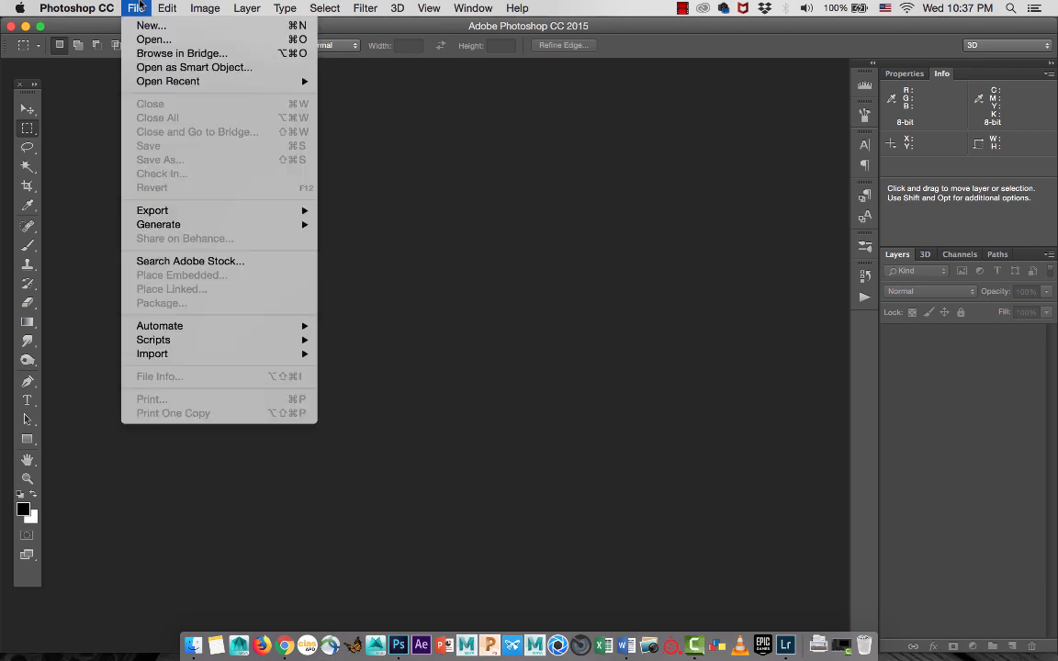
{"action": "mouse_move", "coordinate": [290, 334]}
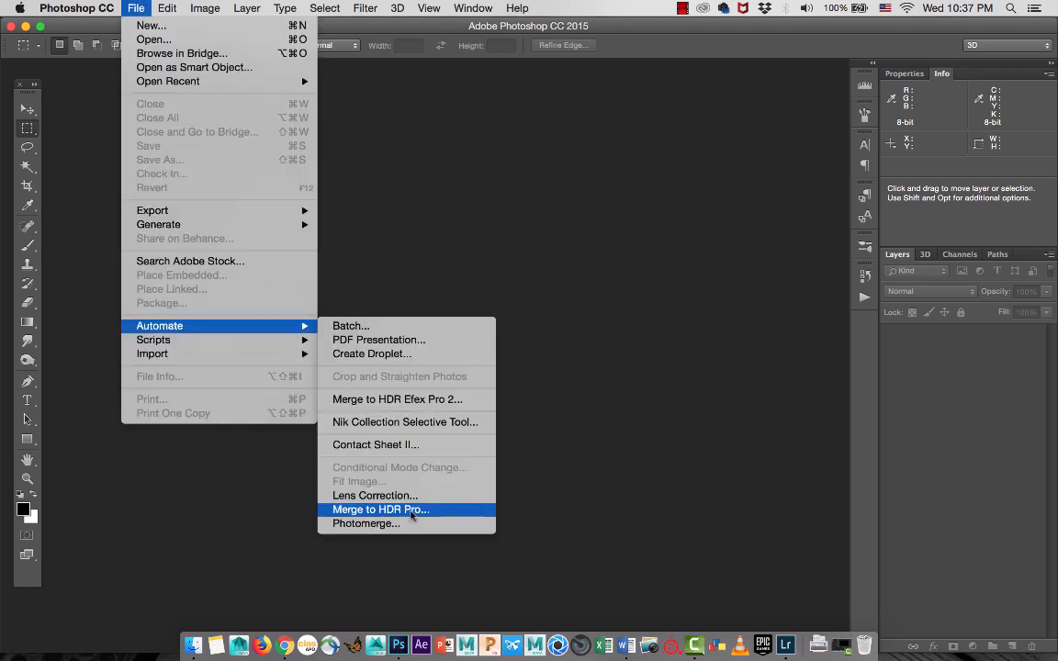
{"action": "left_click", "coordinate": [400, 511]}
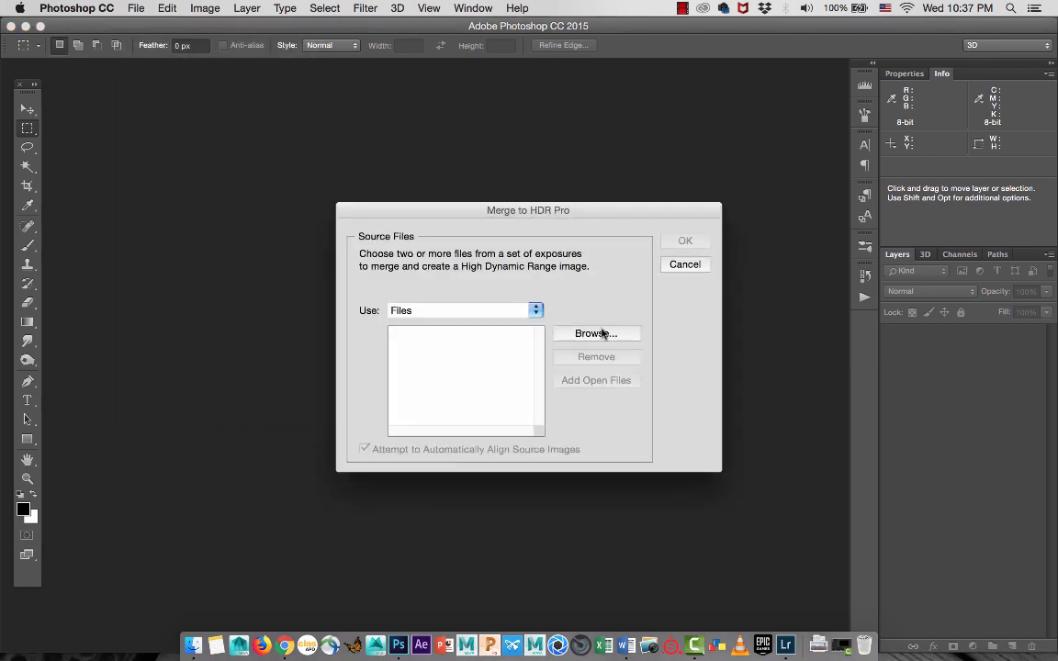
{"action": "left_click", "coordinate": [603, 334]}
{"action": "left_click_drag", "start_coordinate": [468, 40], "coordinate": [183, 35]}
{"action": "left_click", "coordinate": [59, 90]}
{"action": "left_click", "coordinate": [83, 118], "text": "shift"}
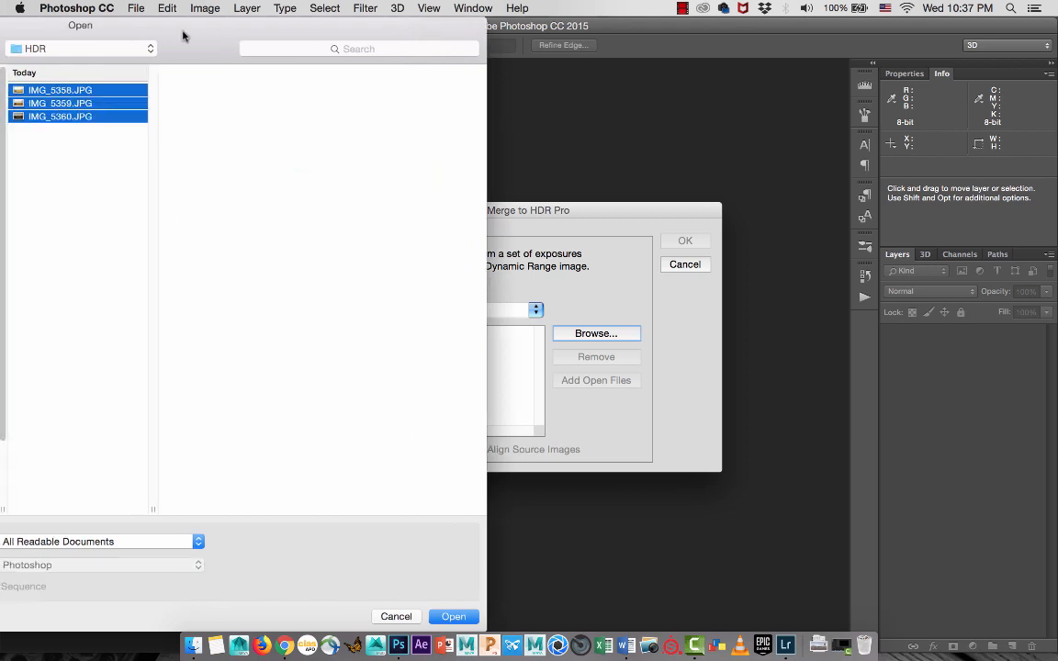
{"action": "key", "text": "Return"}
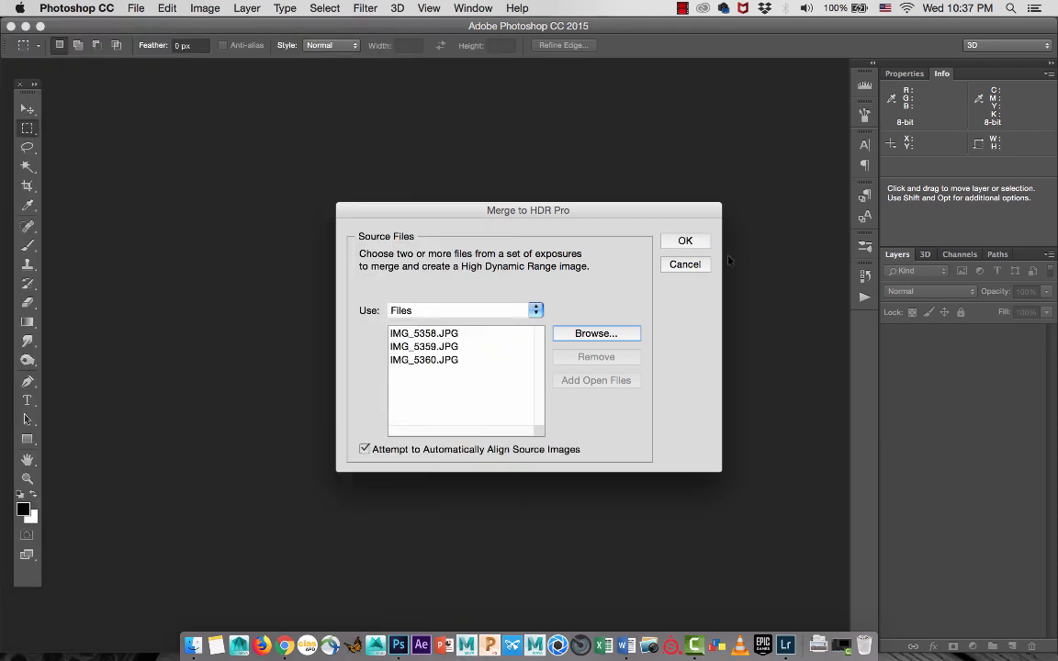
{"action": "left_click", "coordinate": [684, 241]}
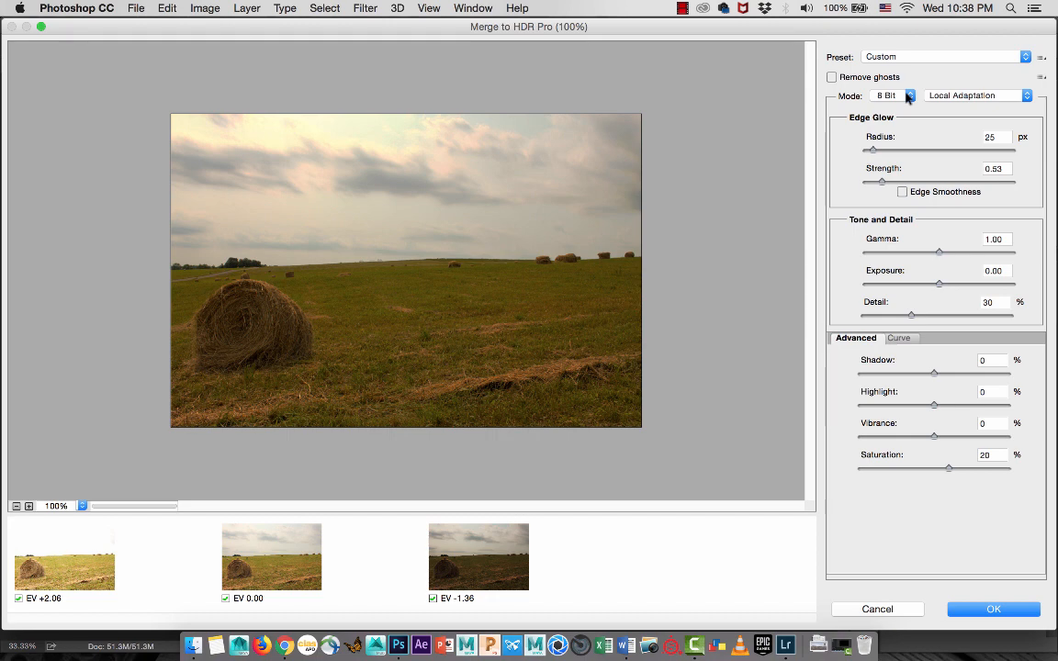
Set the merge mode to 32 Bit, darken the white point preview slightly and create the merged image
{"action": "left_click", "coordinate": [907, 98]}
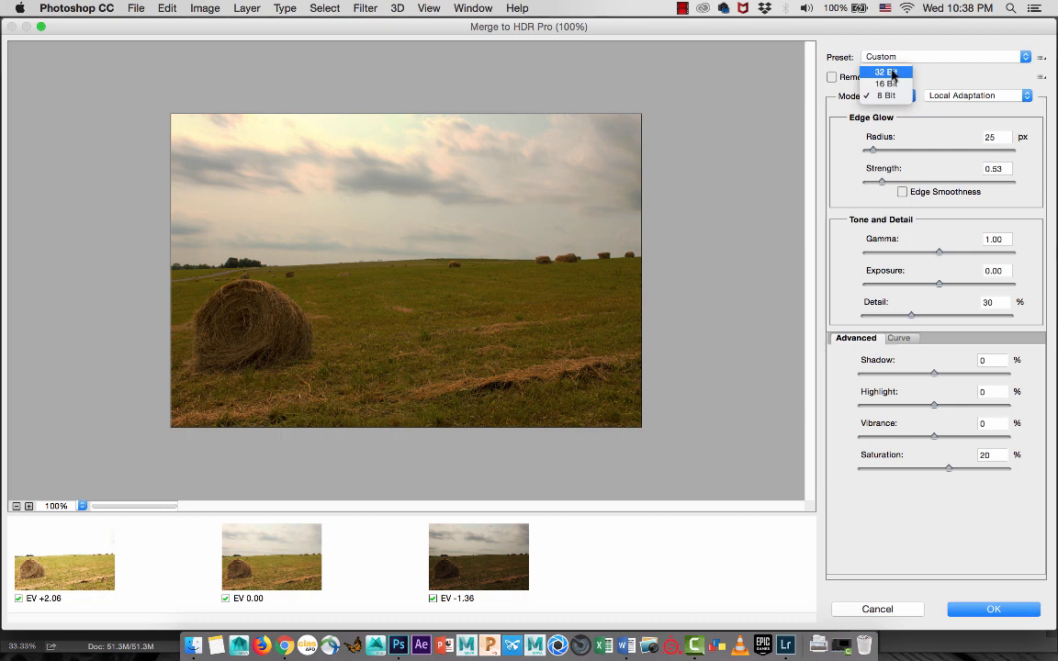
{"action": "left_click", "coordinate": [891, 76]}
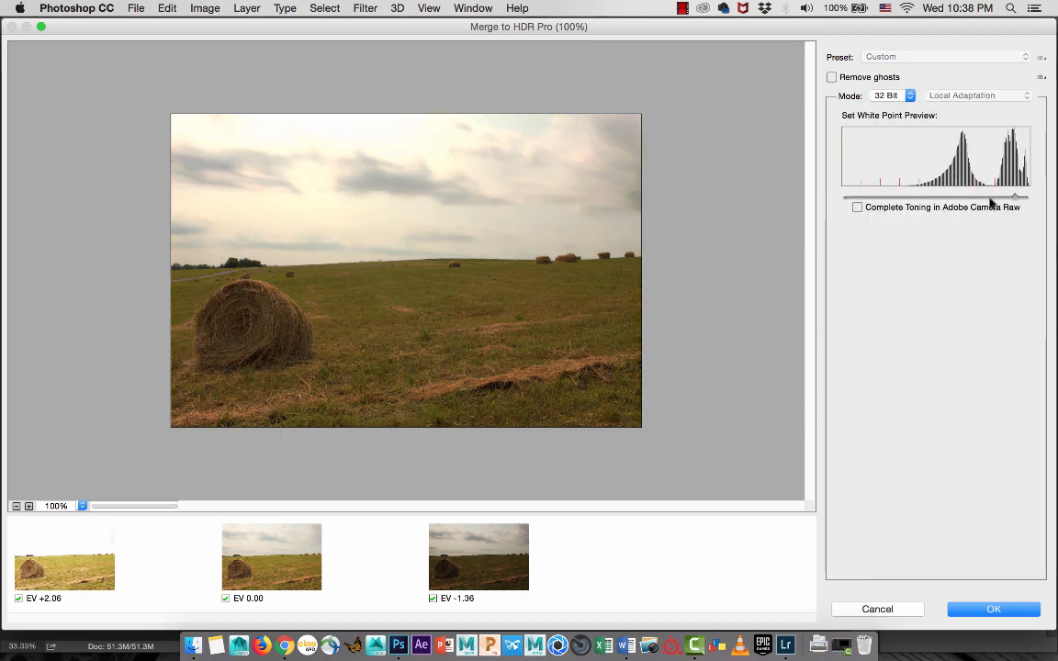
{"action": "mouse_move", "coordinate": [1015, 201]}
{"action": "left_mouse_down"}
{"action": "mouse_move", "coordinate": [996, 200]}
{"action": "mouse_move", "coordinate": [1019, 200]}
{"action": "left_mouse_up"}
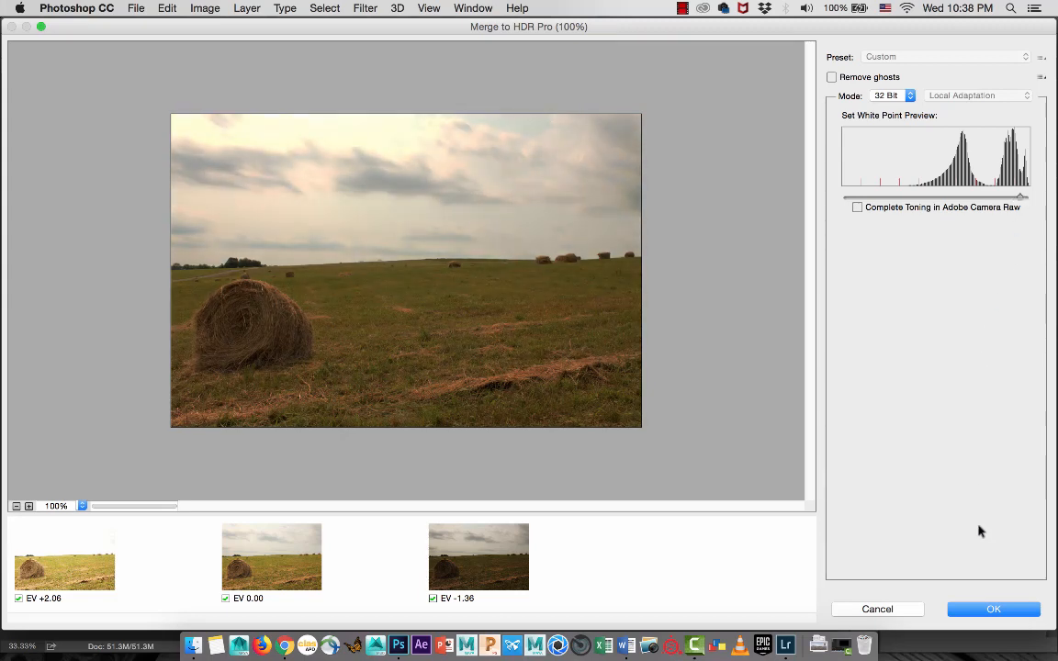
{"action": "left_click", "coordinate": [996, 609]}
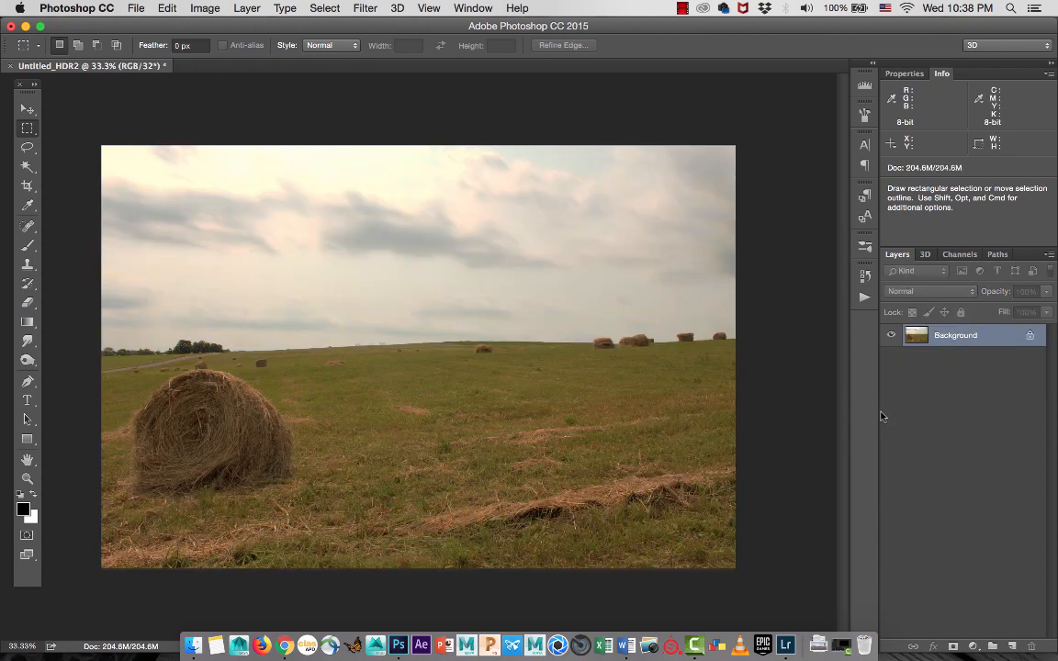
Darken the 32-bit image with a Levels adjustment that lowers the white output level to 2
{"action": "key", "text": "super+l"}
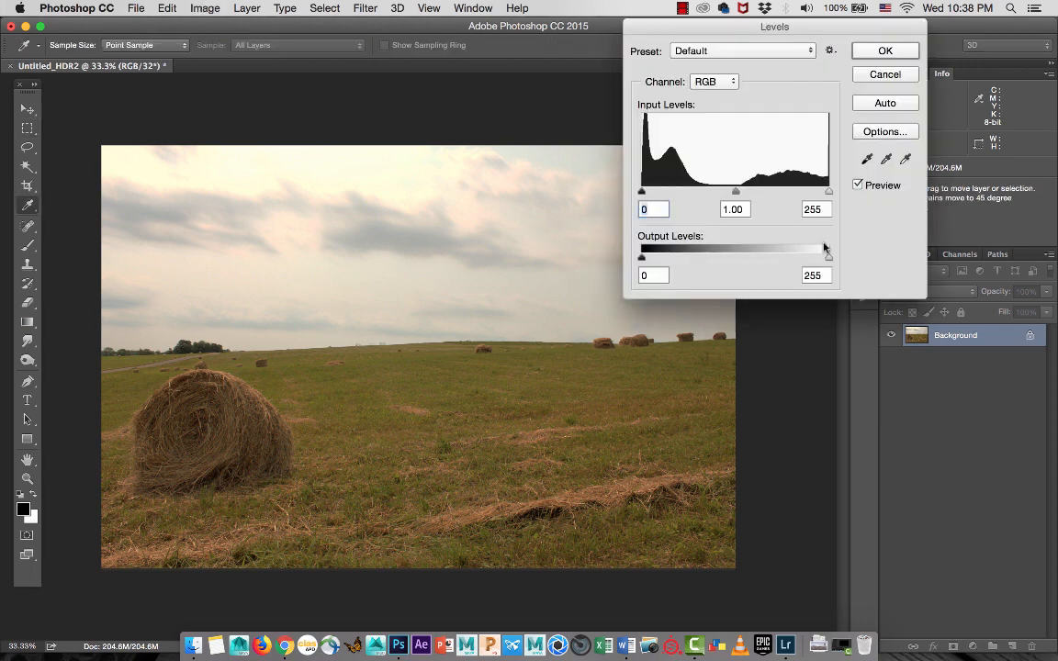
{"action": "left_click_drag", "start_coordinate": [828, 258], "coordinate": [643, 261]}
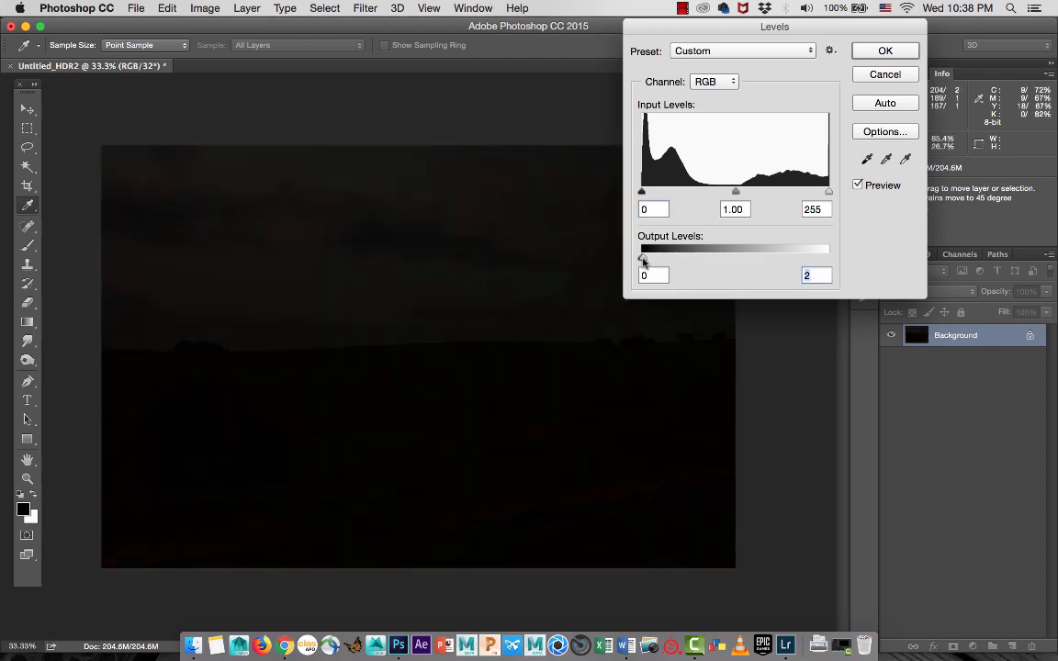
{"action": "left_click", "coordinate": [884, 51]}
{"action": "key", "text": "m"}
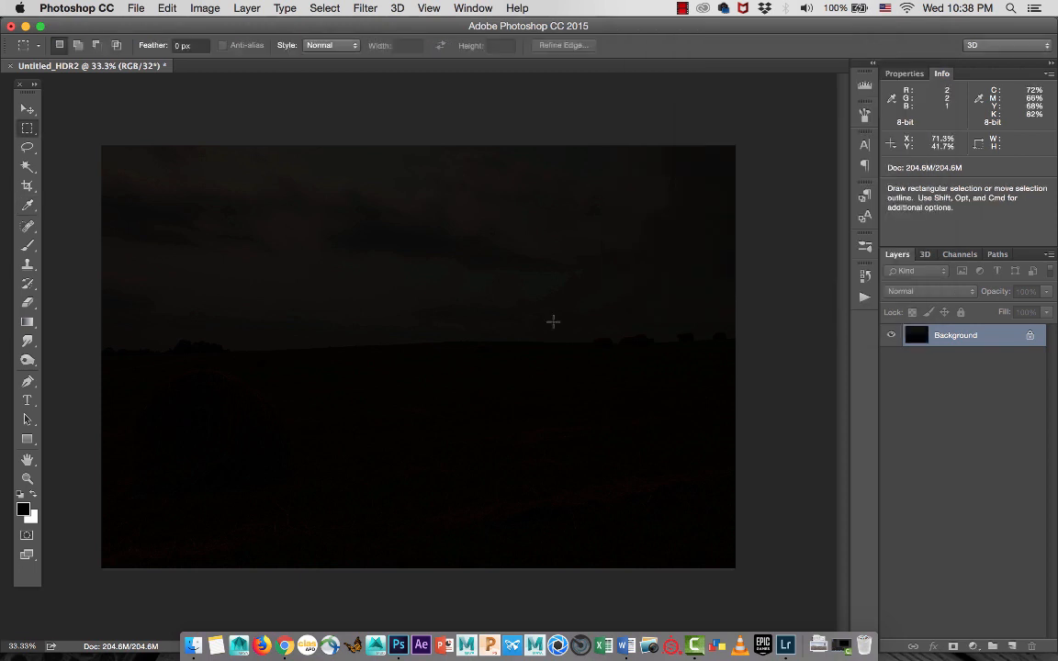
Brighten the darkened 32-bit image with a second Levels adjustment that sets the white input level to 2
{"action": "key", "text": "super+l"}
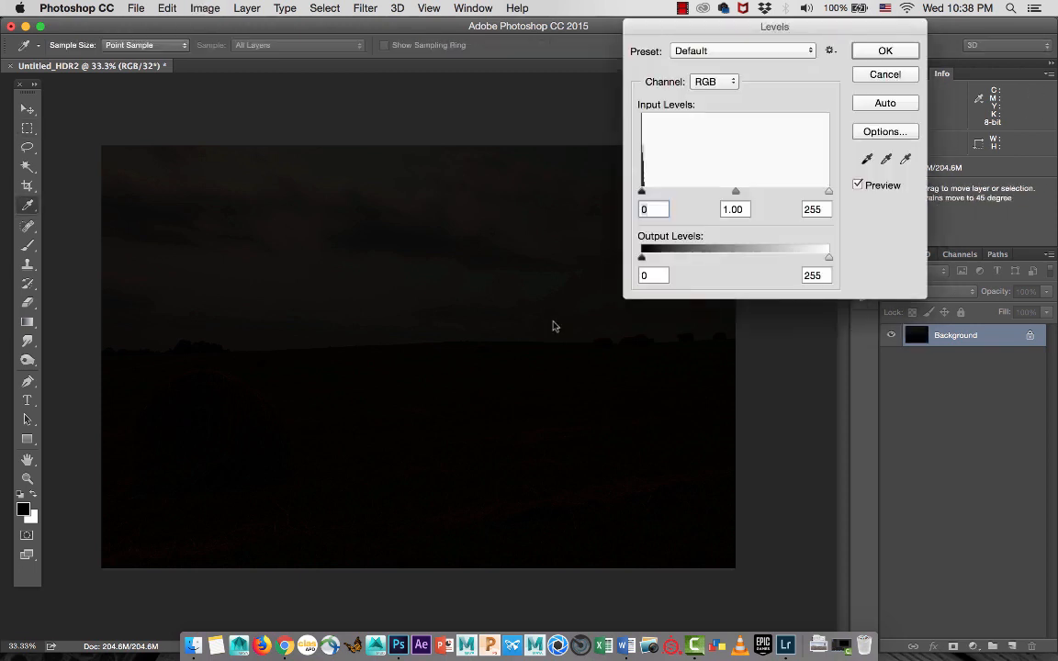
{"action": "left_click_drag", "start_coordinate": [829, 195], "coordinate": [642, 196]}
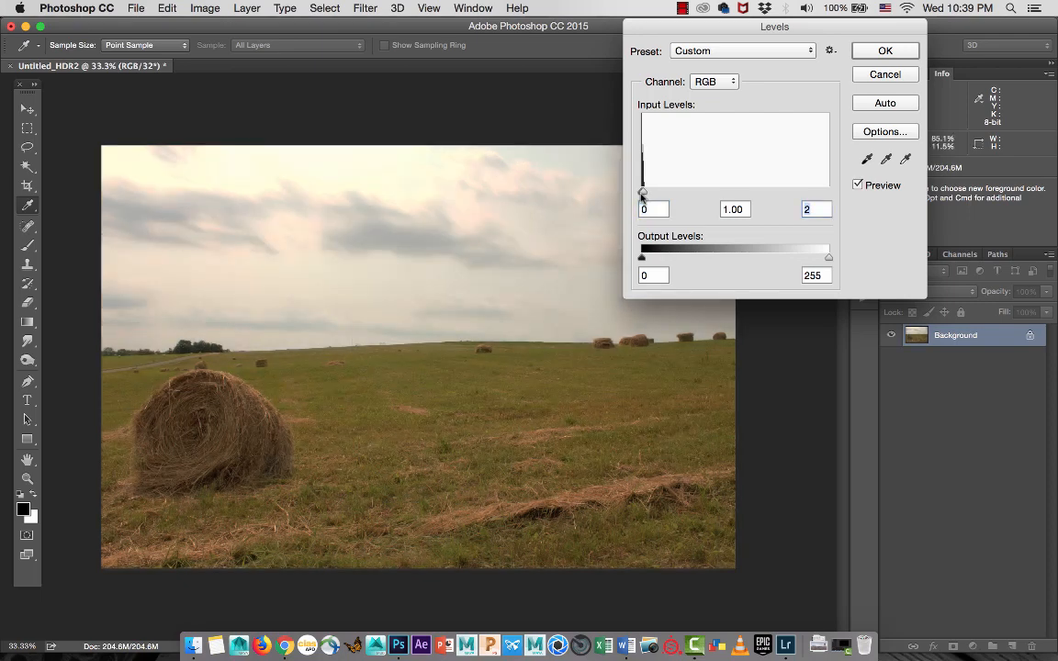
{"action": "left_click", "coordinate": [885, 52]}
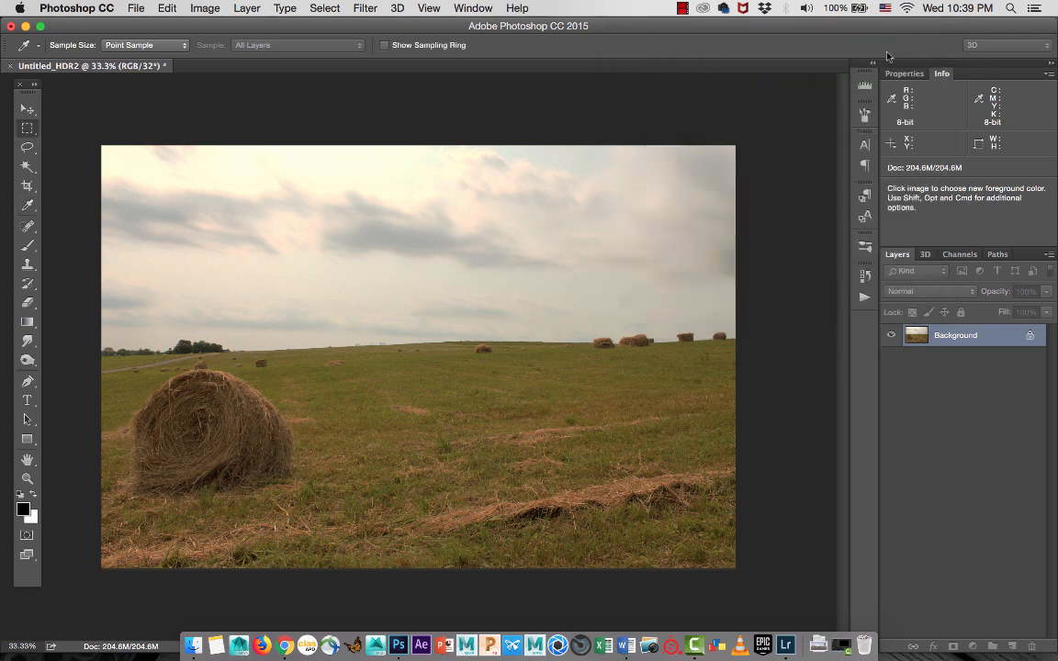
{"action": "key", "text": "m"}
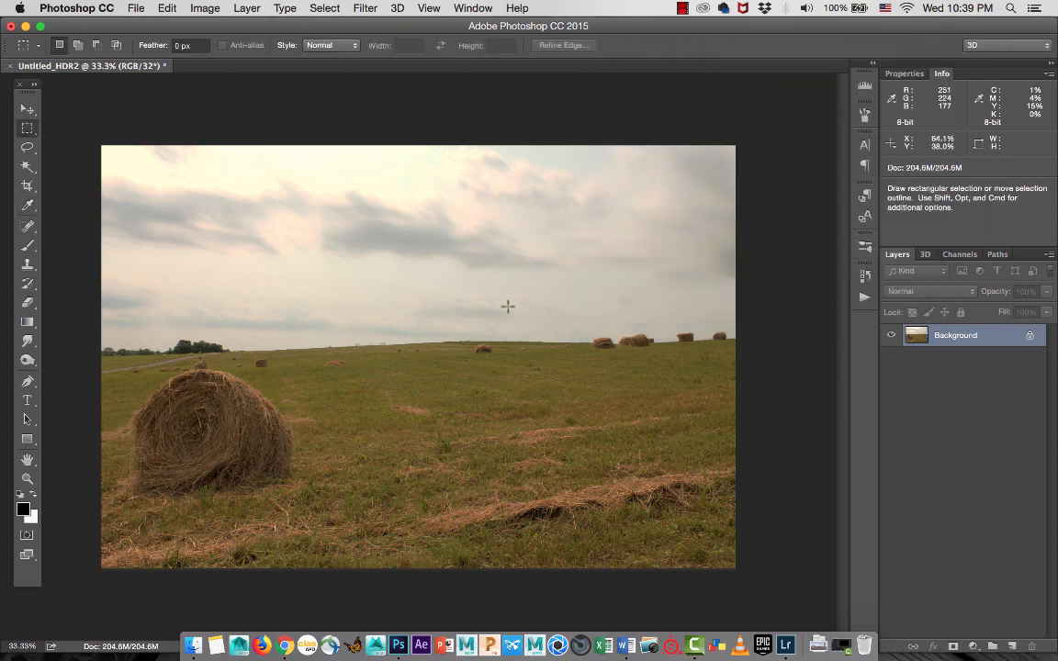
Examine the clouds, sky and horizon of the 32-bit image up close to judge its tonal quality
{"action": "key", "text": "super+space"}
{"action": "left_click_drag", "start_coordinate": [281, 307], "coordinate": [396, 292]}
{"action": "key", "text": "space"}
{"action": "left_click_drag", "start_coordinate": [449, 227], "coordinate": [274, 552]}
{"action": "left_click_drag", "start_coordinate": [484, 291], "coordinate": [270, 553]}
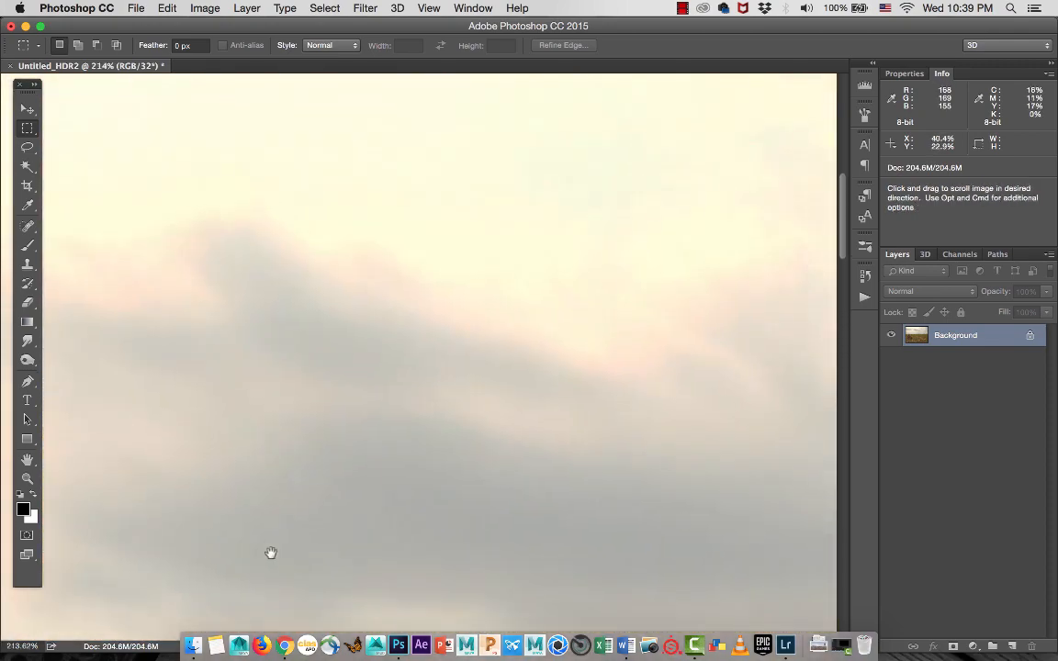
{"action": "key", "text": "super+space"}
{"action": "left_click_drag", "start_coordinate": [404, 439], "coordinate": [637, 416]}
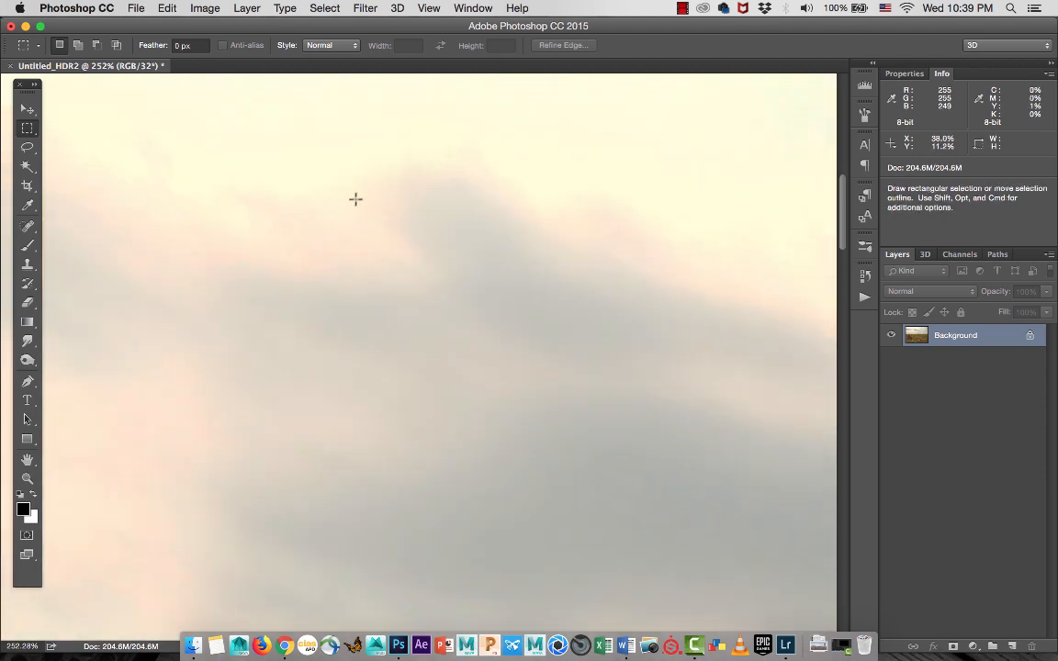
{"action": "key", "text": "space"}
{"action": "key", "text": "super+space"}
{"action": "left_click_drag", "start_coordinate": [465, 290], "coordinate": [372, 290]}
{"action": "left_click_drag", "start_coordinate": [496, 323], "coordinate": [477, 265]}
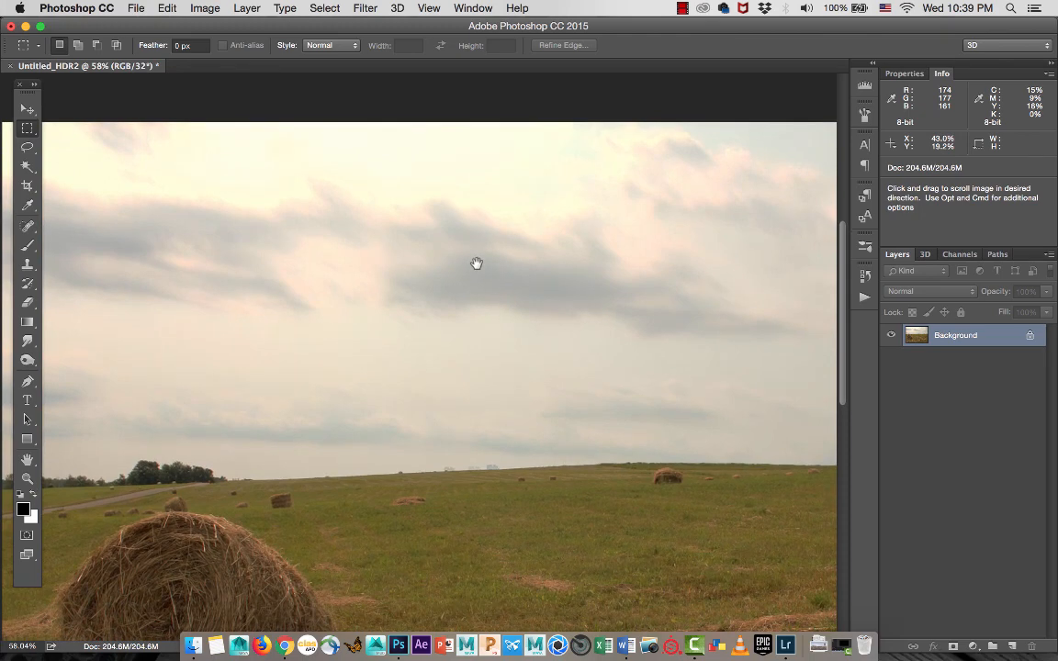
{"action": "key", "text": "space"}
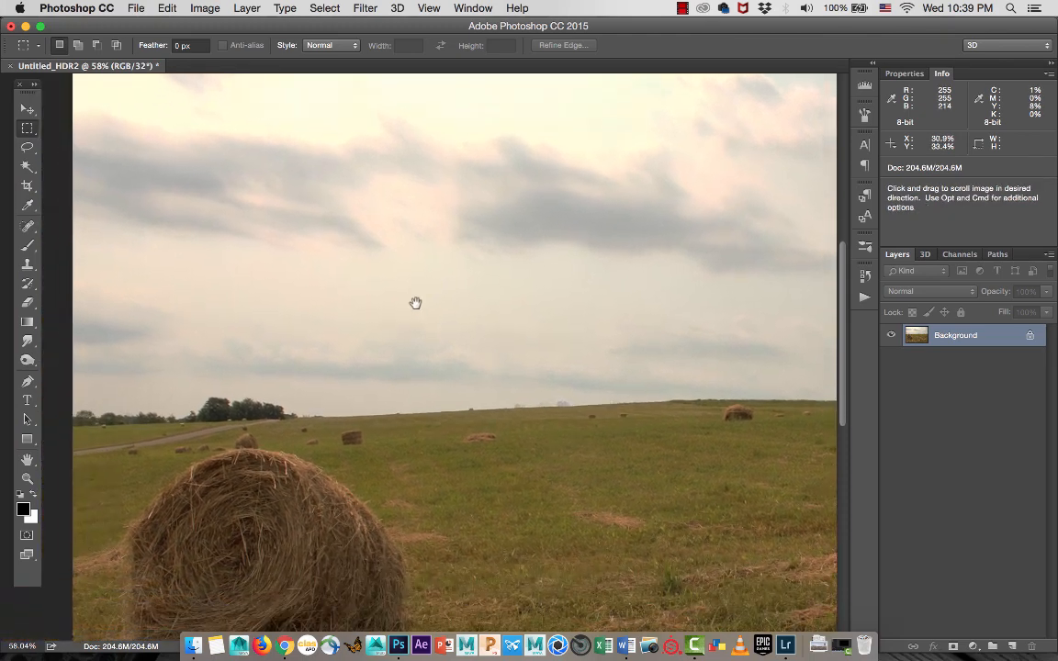